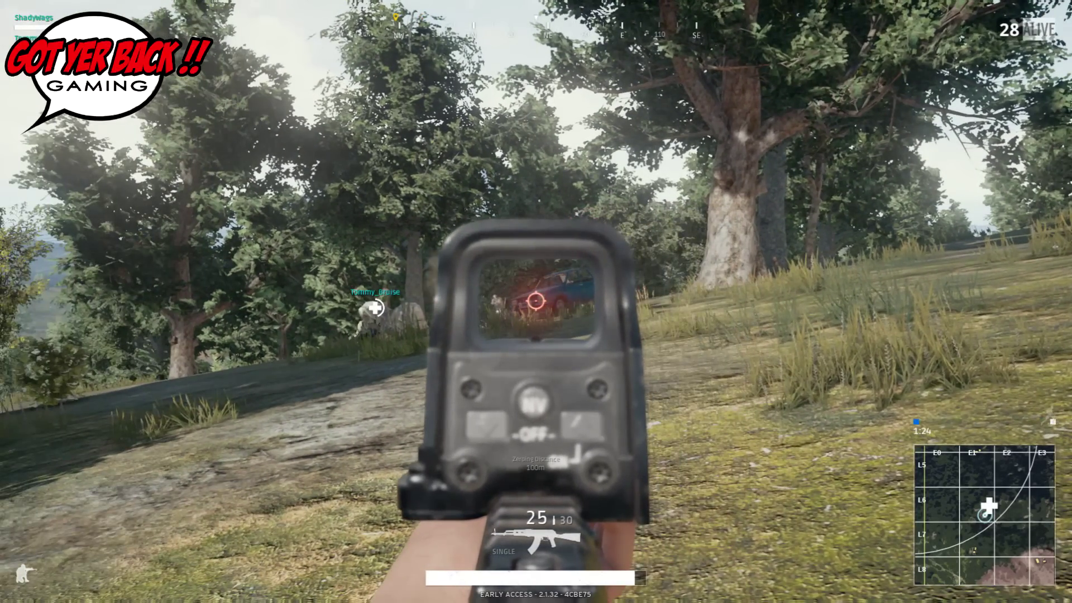
click(536, 302)
click(536, 302)
click(535, 301)
click(536, 302)
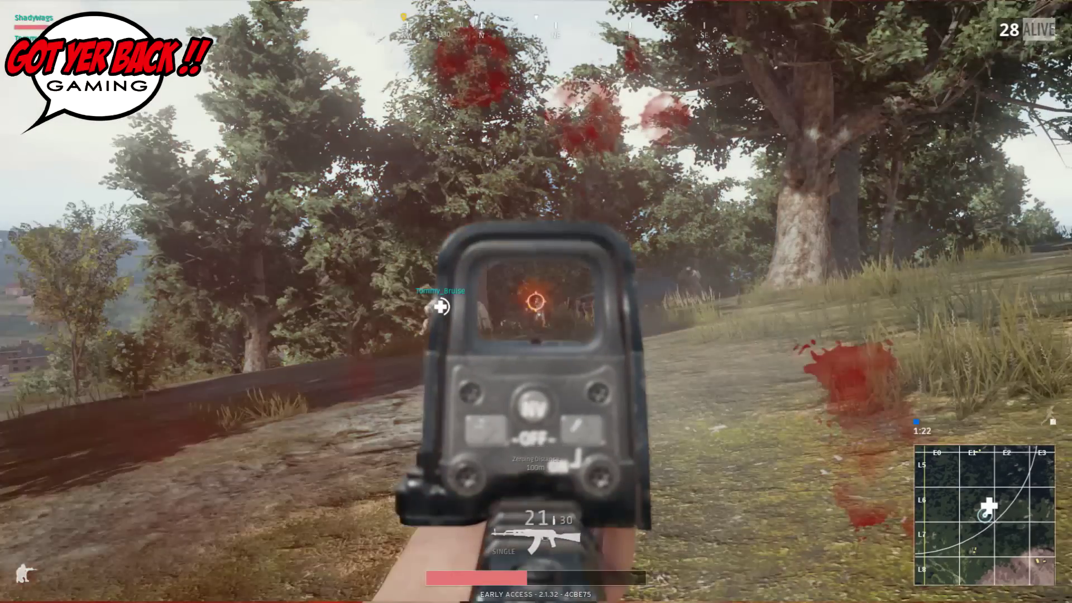
click(536, 301)
click(536, 302)
click(535, 302)
click(535, 301)
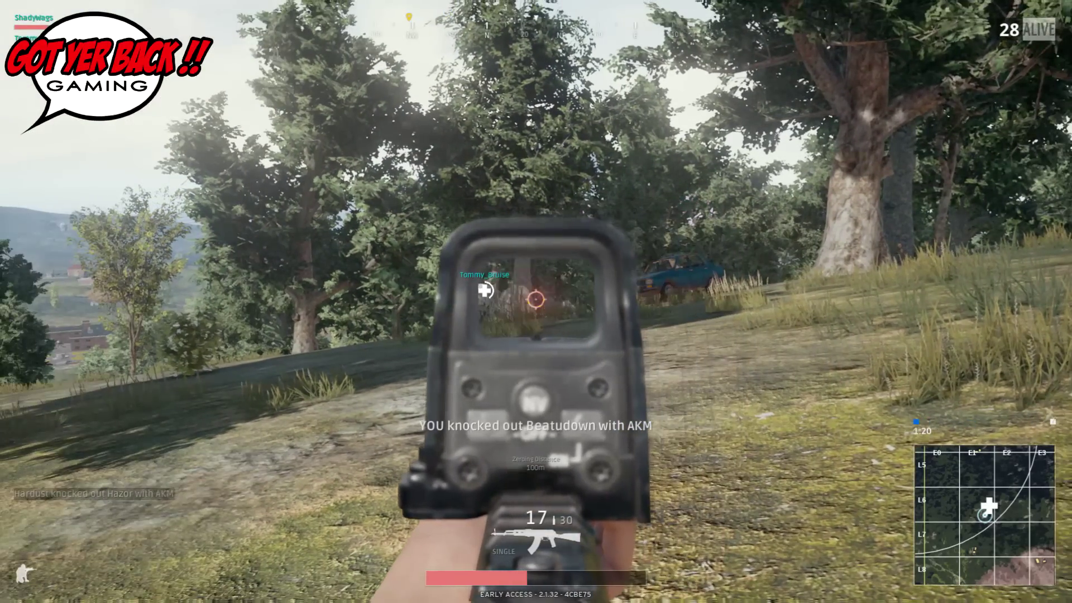
click(535, 302)
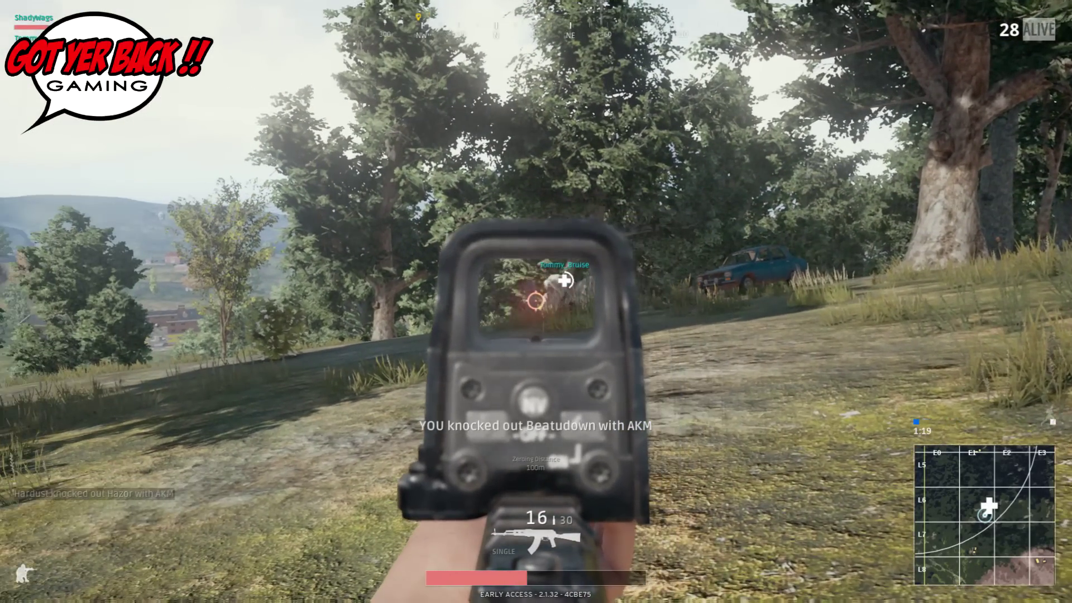
click(536, 301)
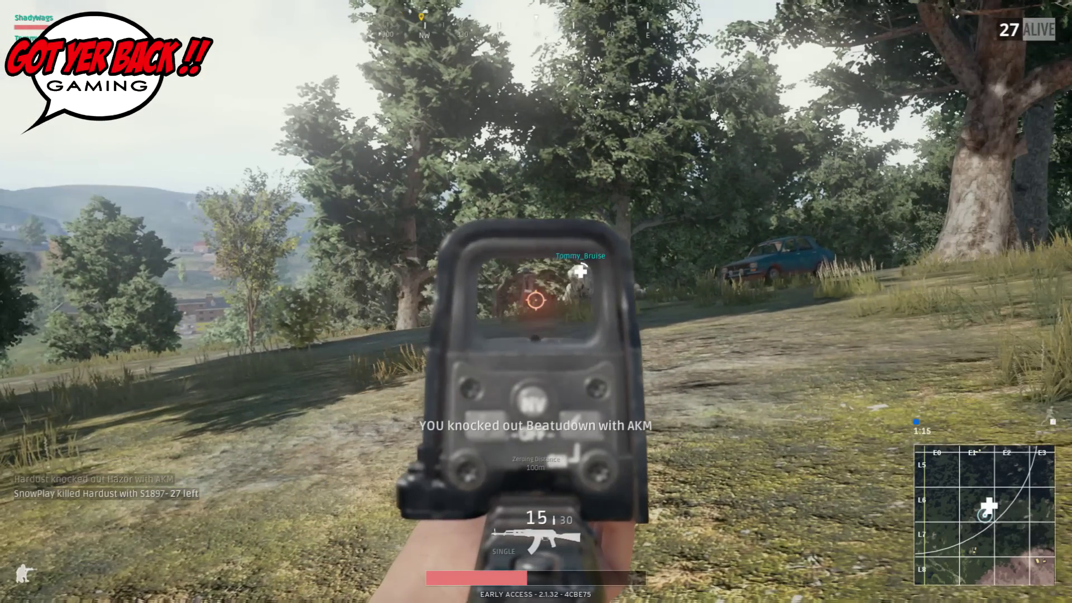
click(536, 301)
click(536, 301)
click(535, 302)
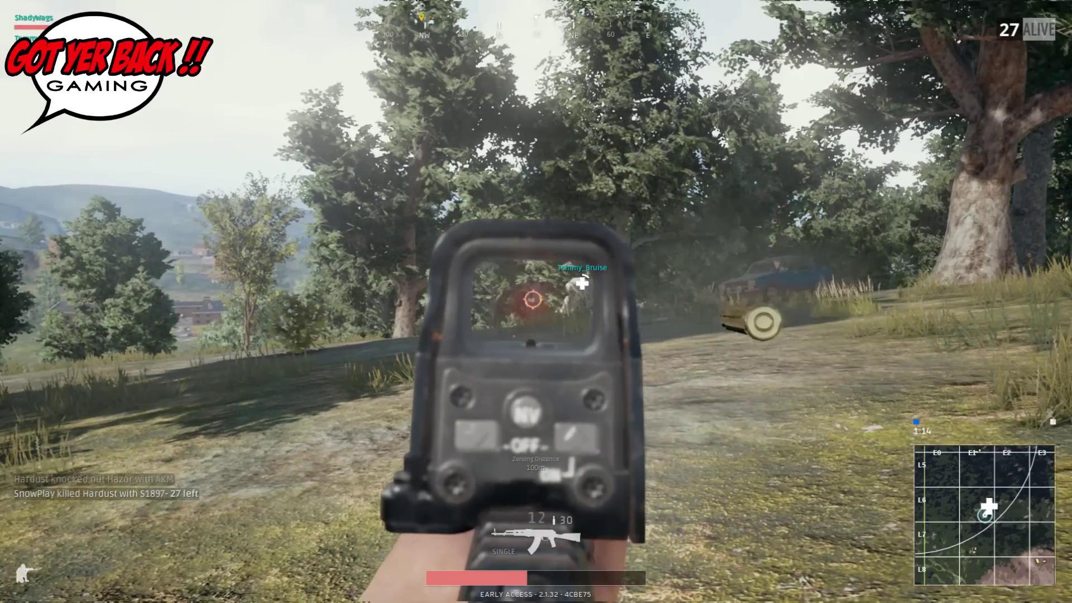
click(536, 301)
click(536, 302)
click(536, 301)
click(535, 302)
click(536, 301)
click(536, 302)
right_click(536, 302)
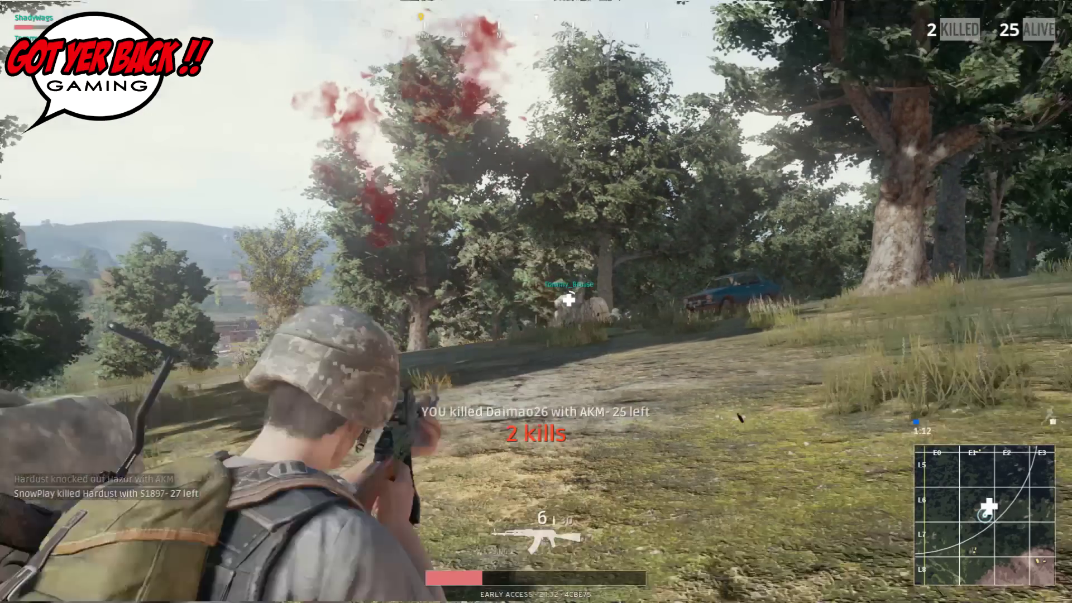
key(w)
key(w)
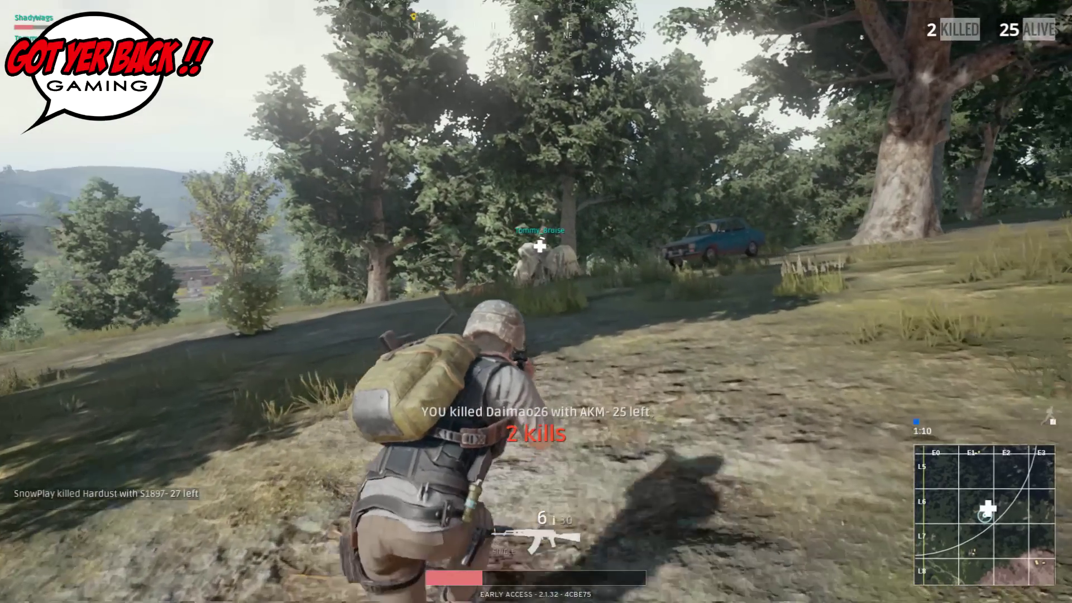
key(w)
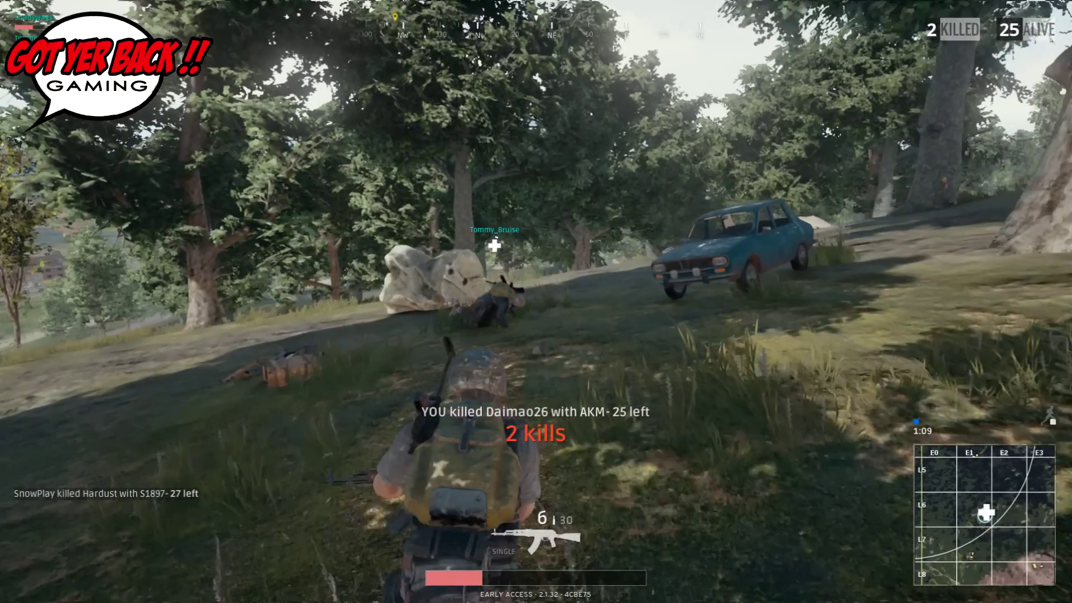
key(w)
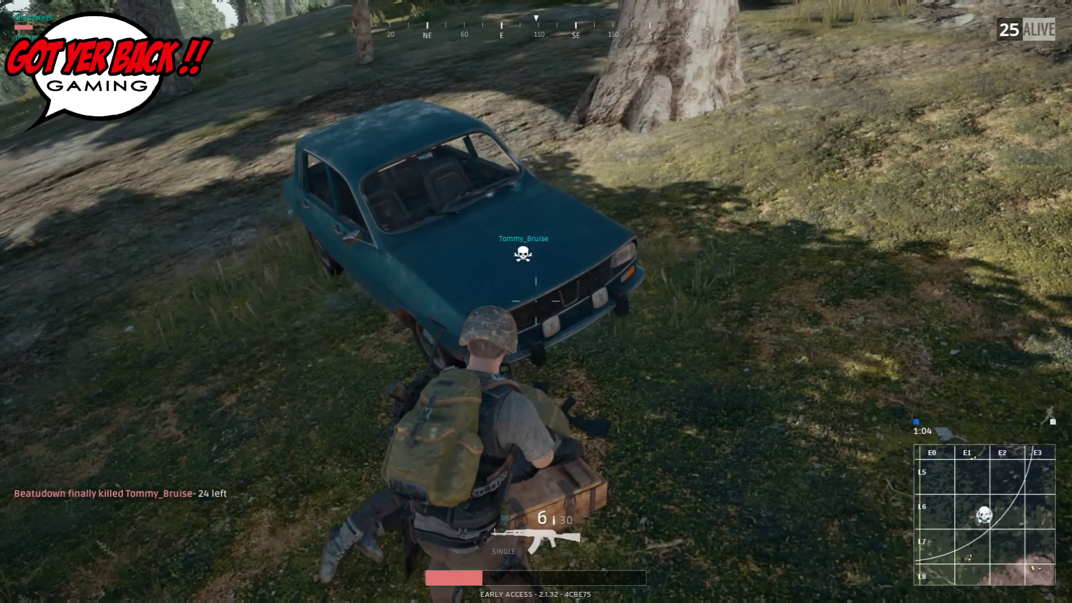
key(w)
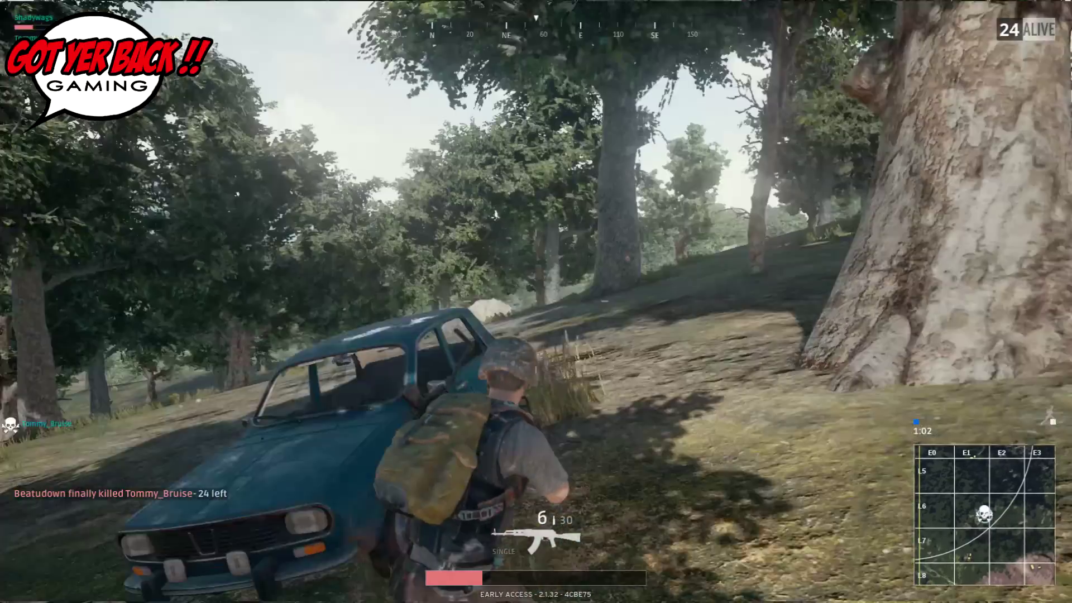
key(w)
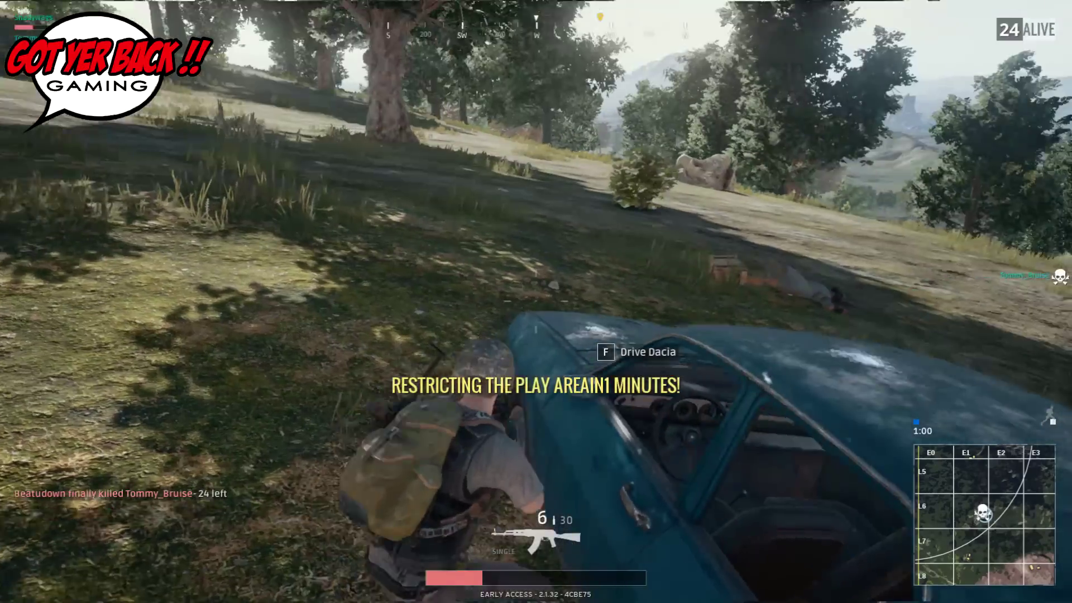
key(w)
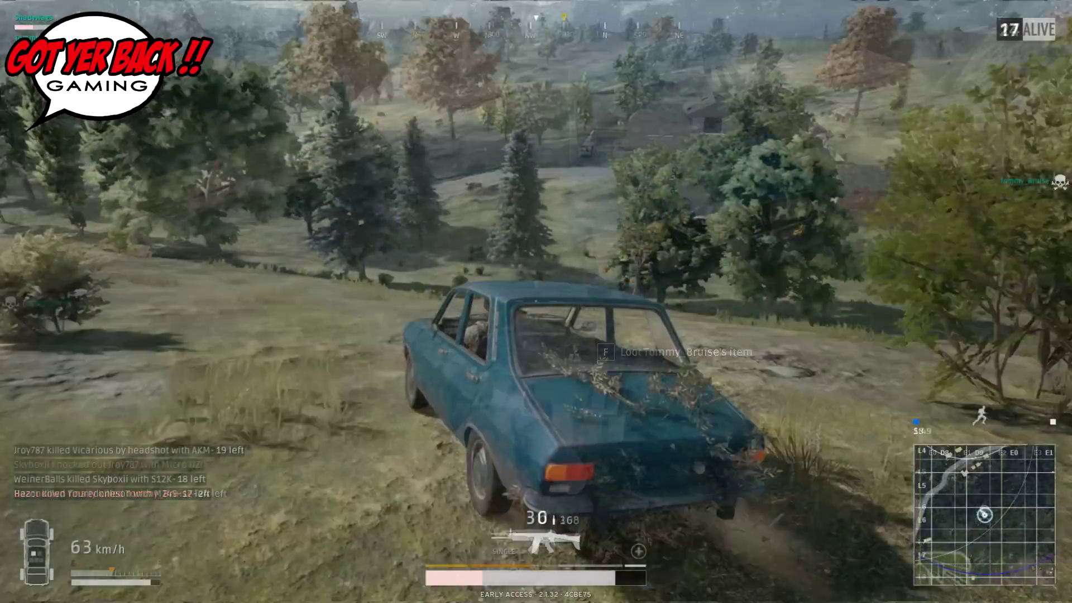
key(w)
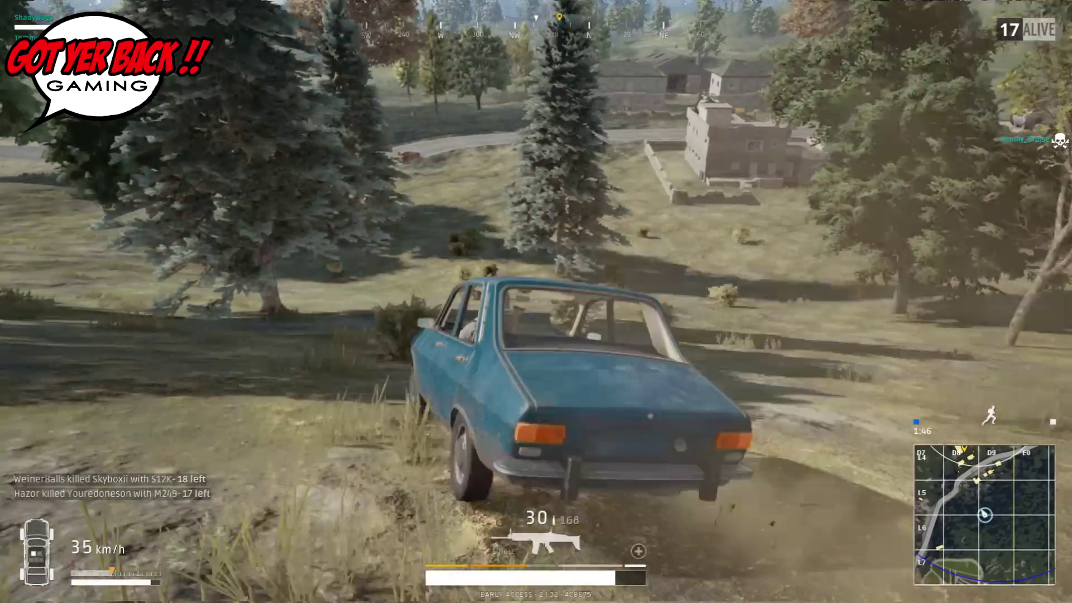
key(w)
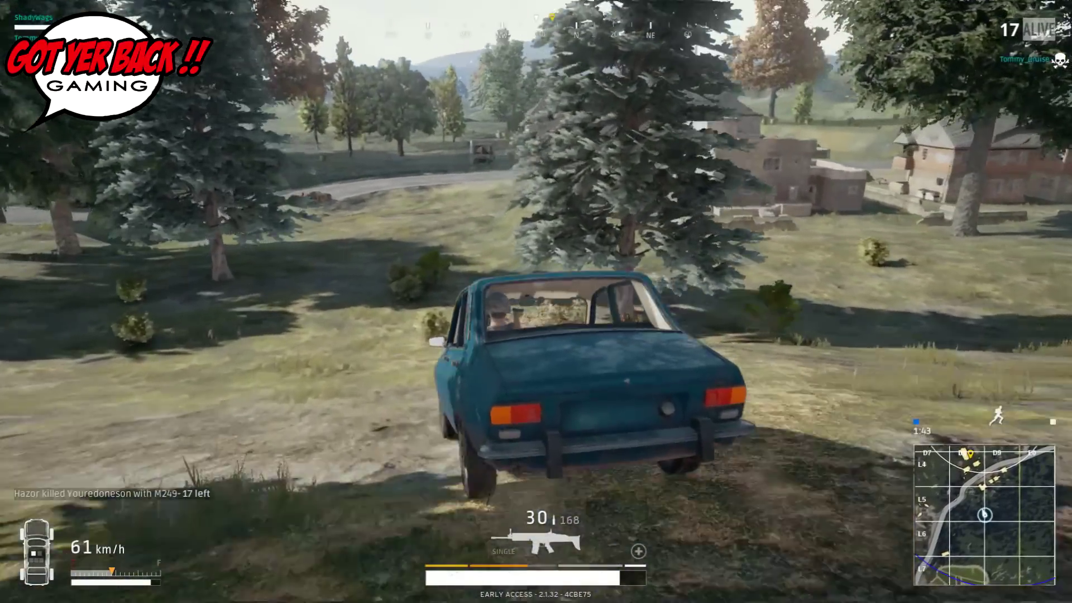
key(w)
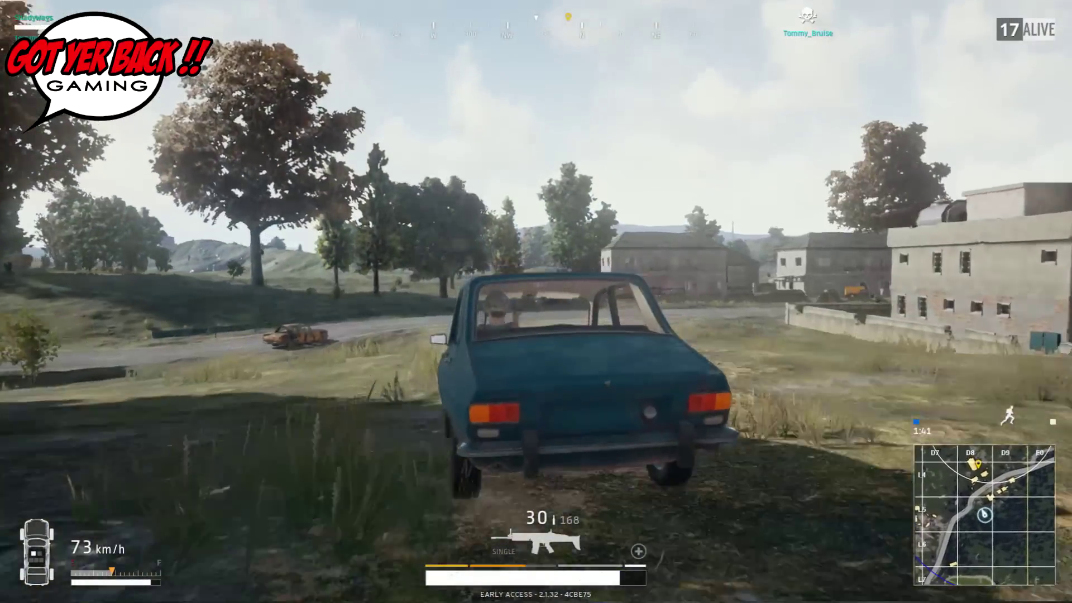
key(w)
key(a)
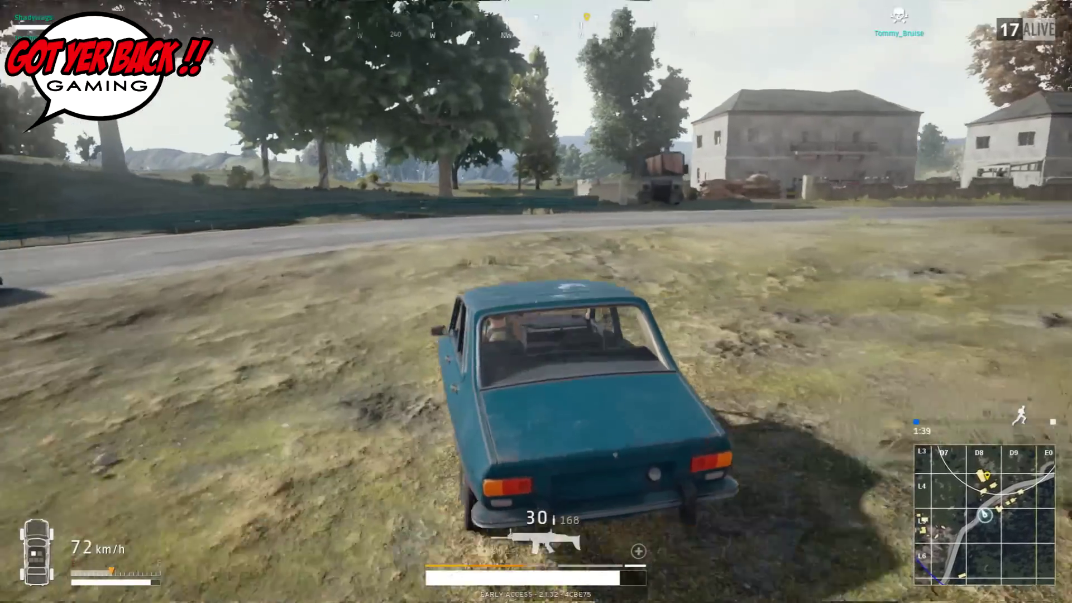
key(d)
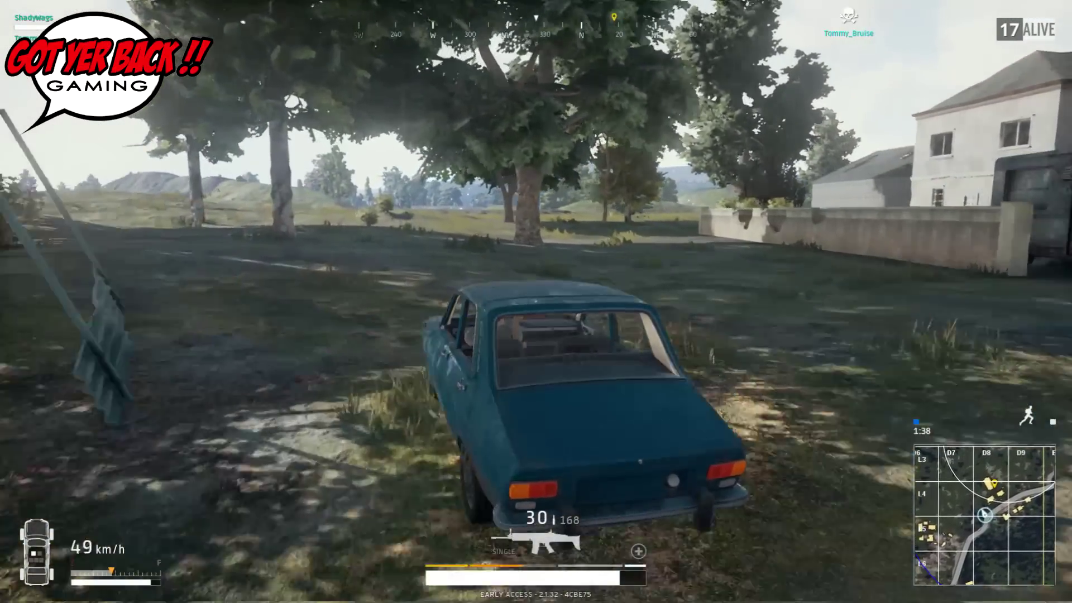
key(a)
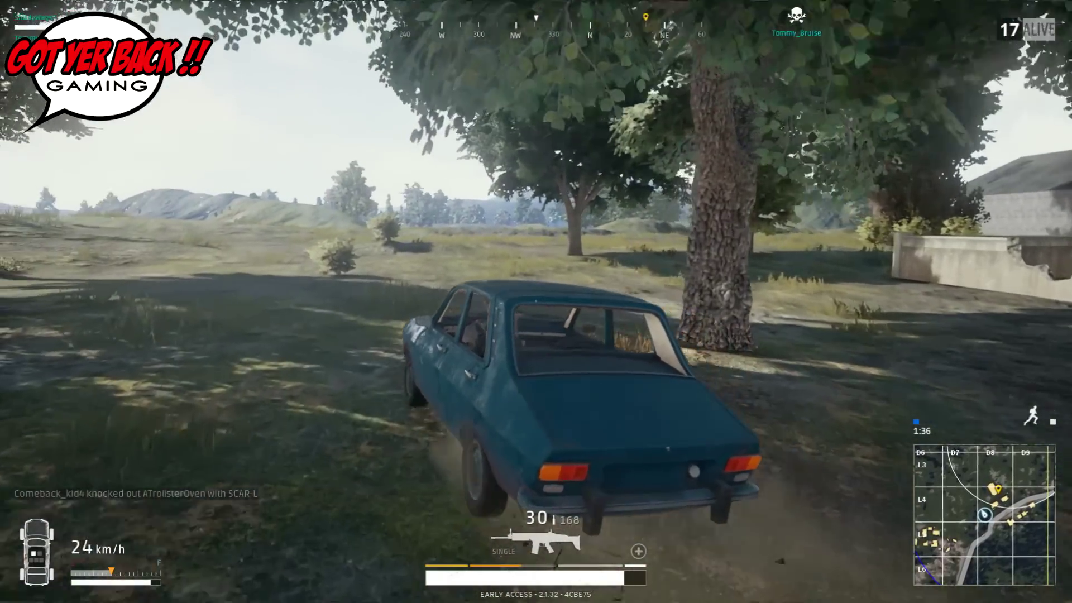
key(w)
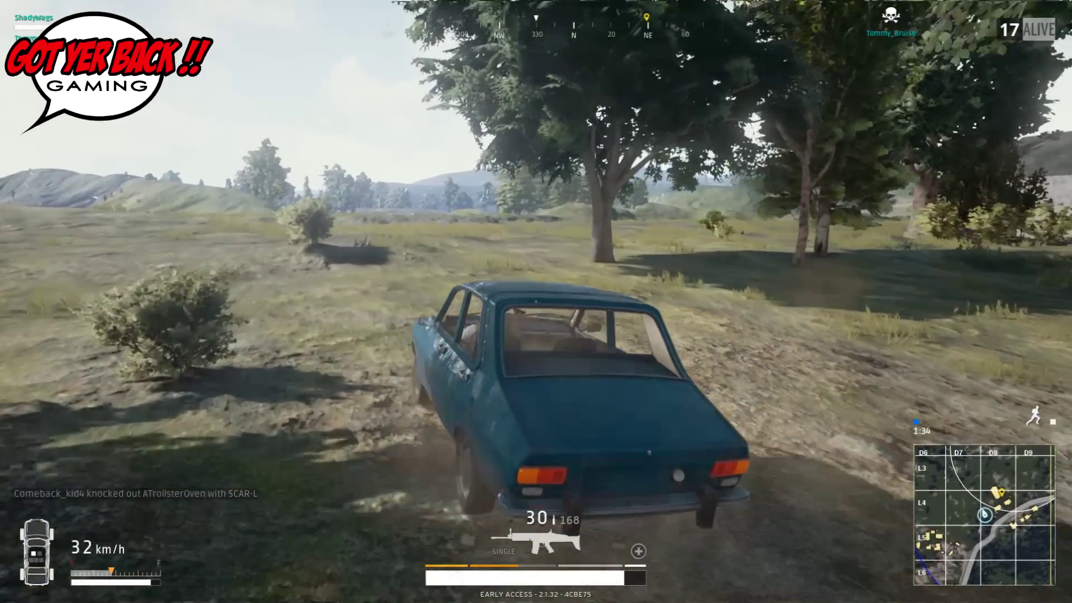
key(d)
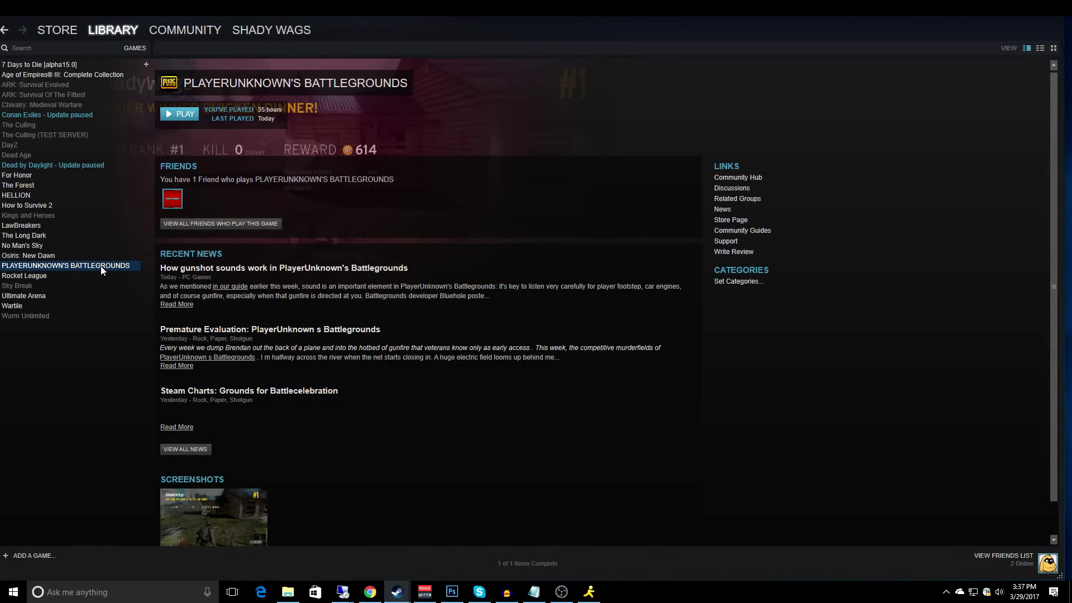
Step: Set the launch options of PLAYERUNKNOWN'S BATTLEGROUNDS to "-refresh 144 -maxMem=13000 -malloc=system -force-feature-level-11-0 -USEALLAVAILABLECORES"
right_click(100, 266)
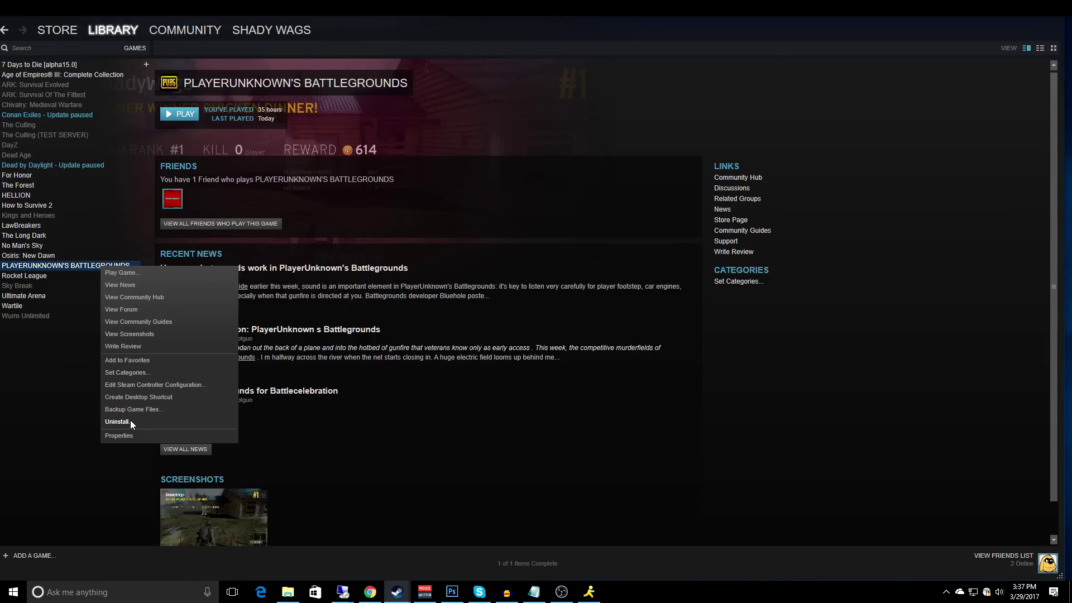
click(129, 436)
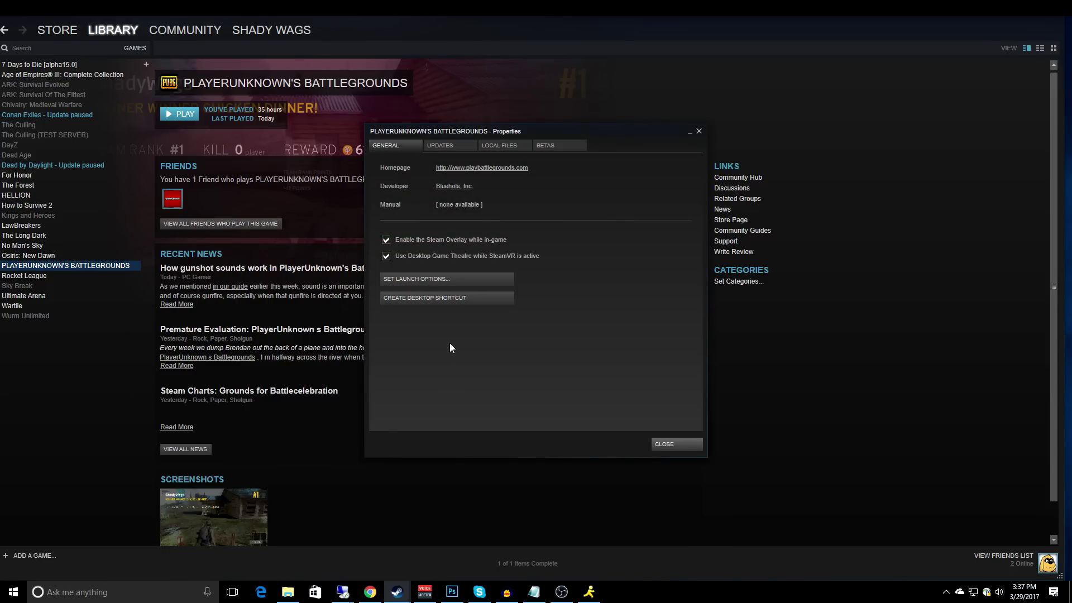
click(433, 281)
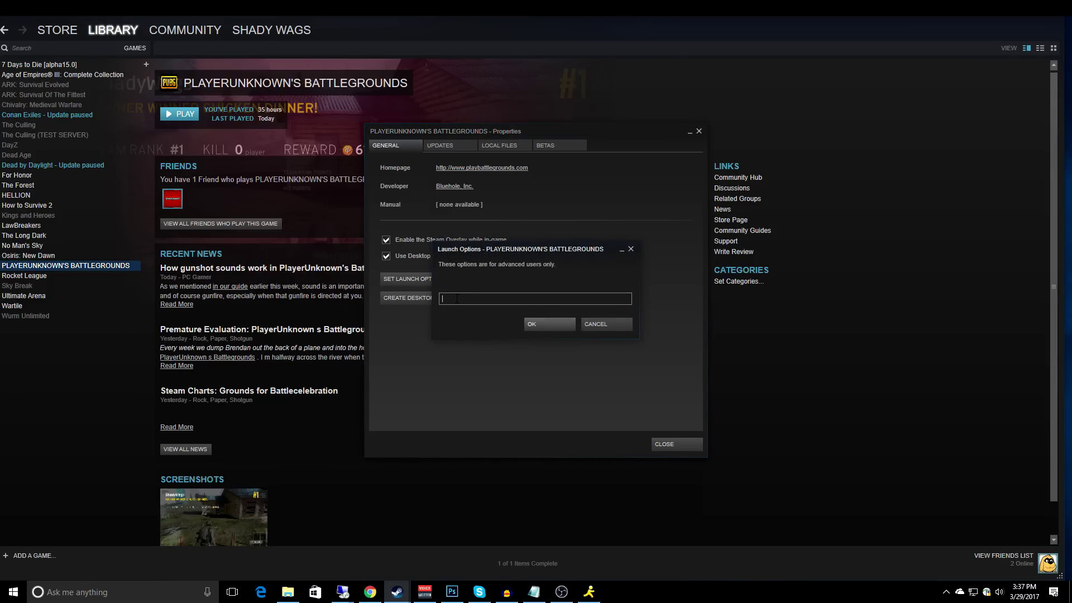
text(-refresh 144 -maxMem=13000 -malloc=system -force-feature-level-11-0 -USEALLAVAILABLECORES)
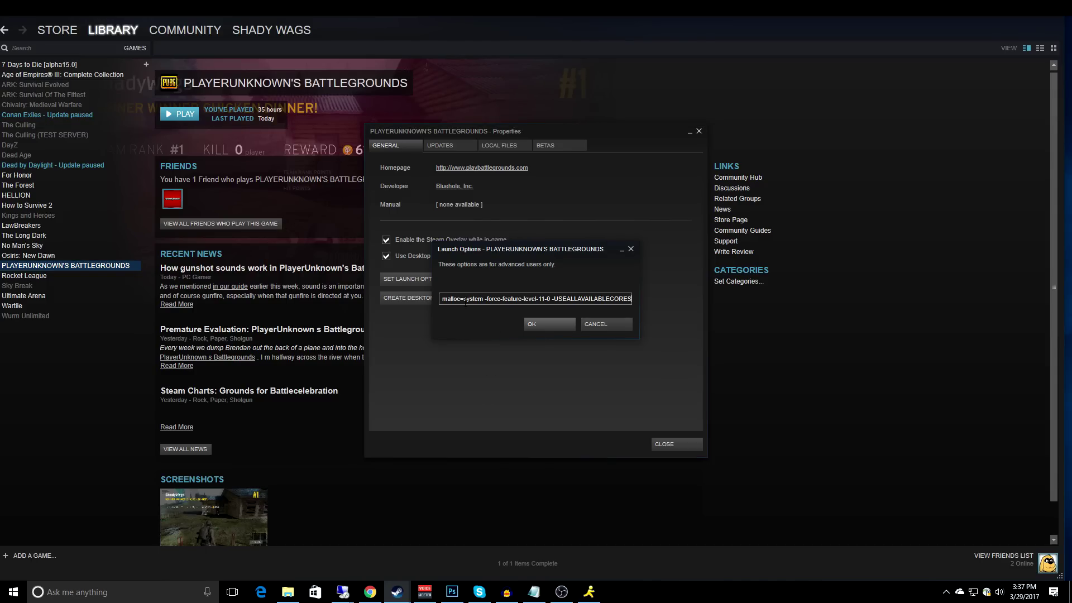
Step: Review the launch options one by one: refresh rate, maximum memory, memory allocator, feature level and use of all available cores
drag(464, 302, 439, 302)
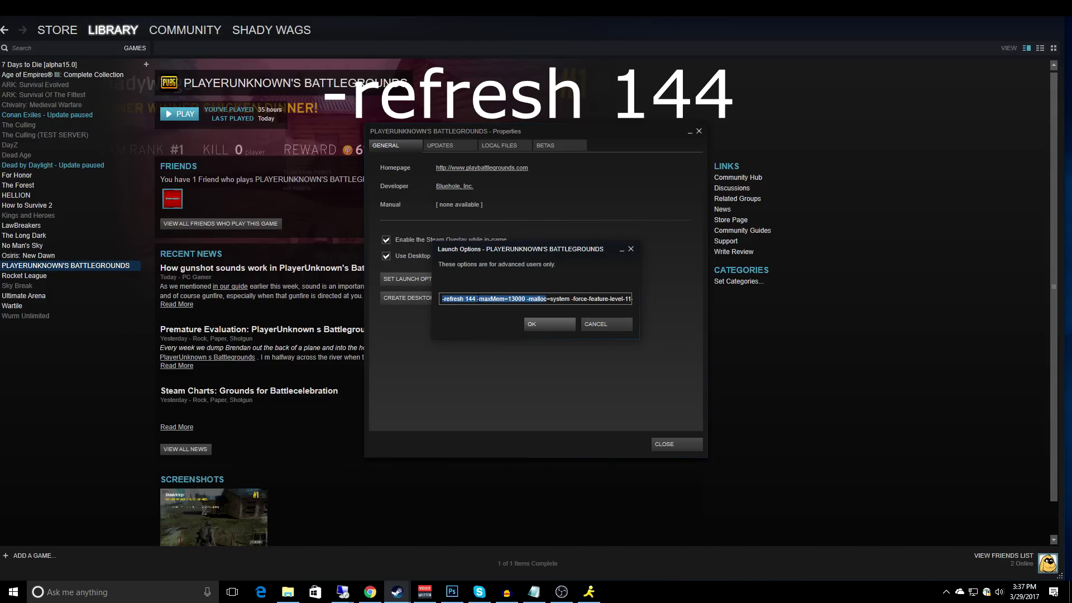
click(475, 299)
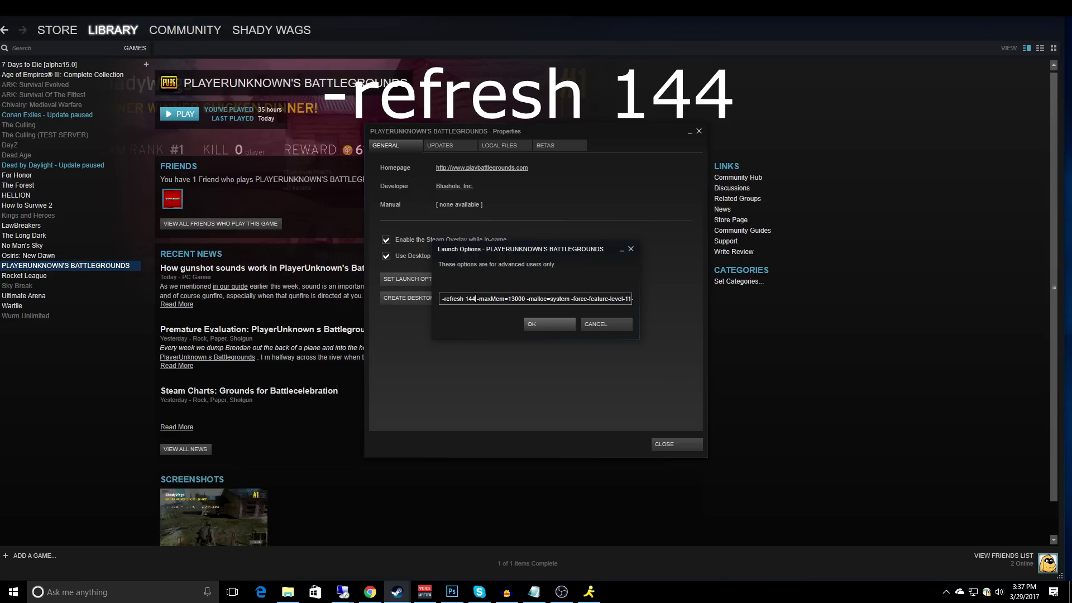
drag(475, 299, 444, 301)
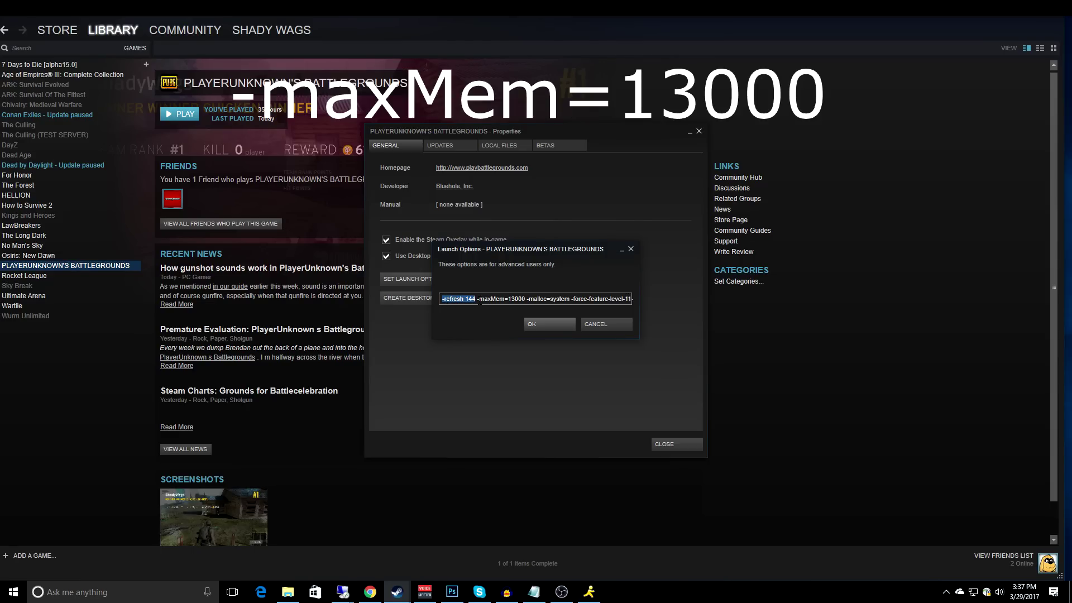
drag(479, 302, 525, 302)
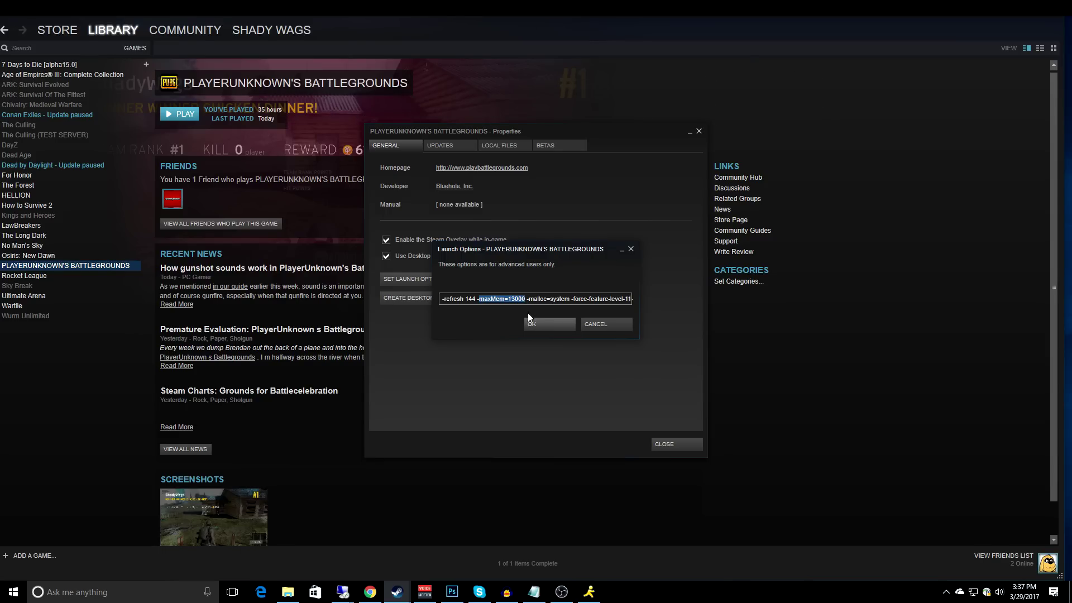
drag(526, 298, 570, 299)
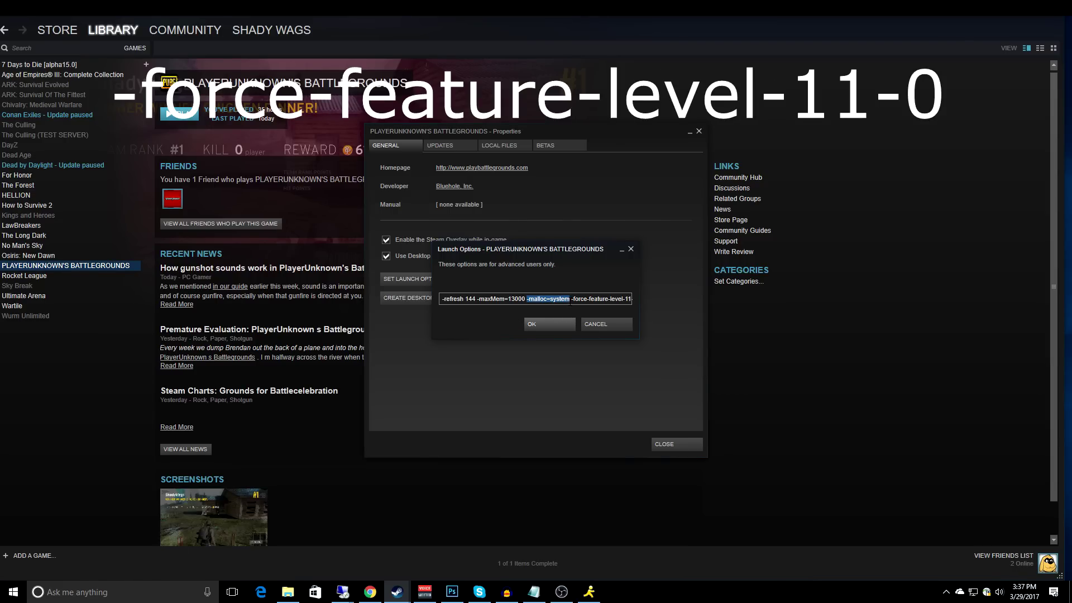
click(570, 299)
mouse_move(570, 300)
mouse_down()
mouse_move(637, 298)
mouse_move(552, 299)
mouse_up()
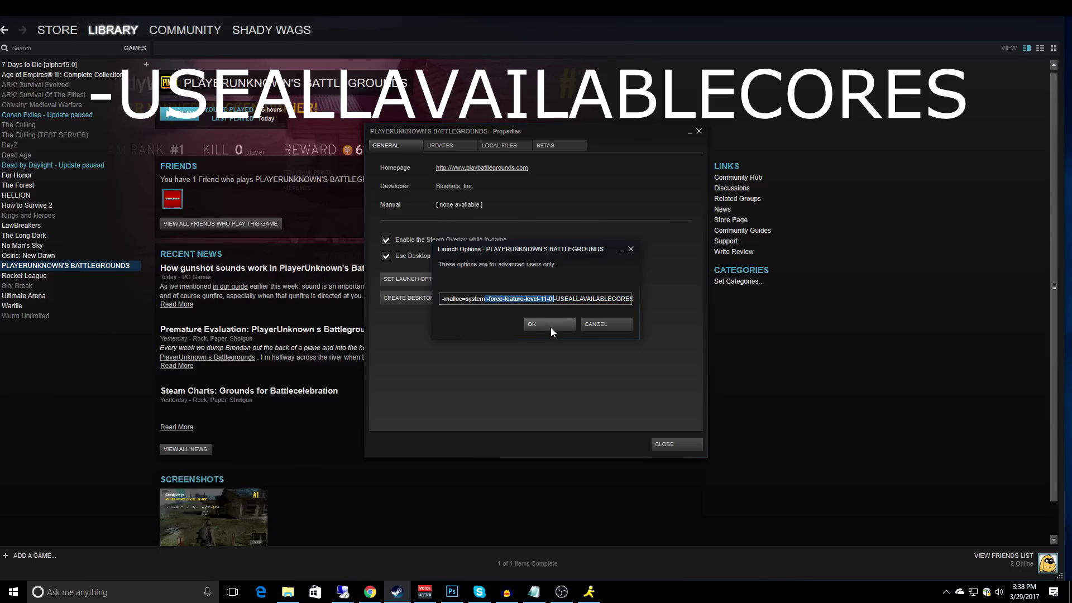
drag(554, 300, 631, 299)
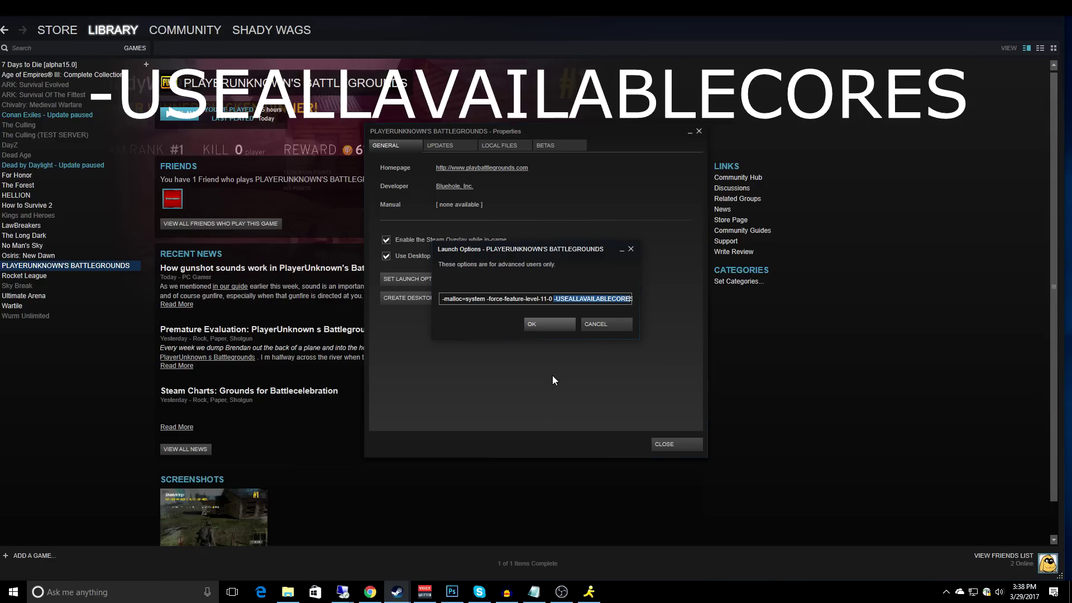
Step: Save the launch options and close the game's properties
click(547, 325)
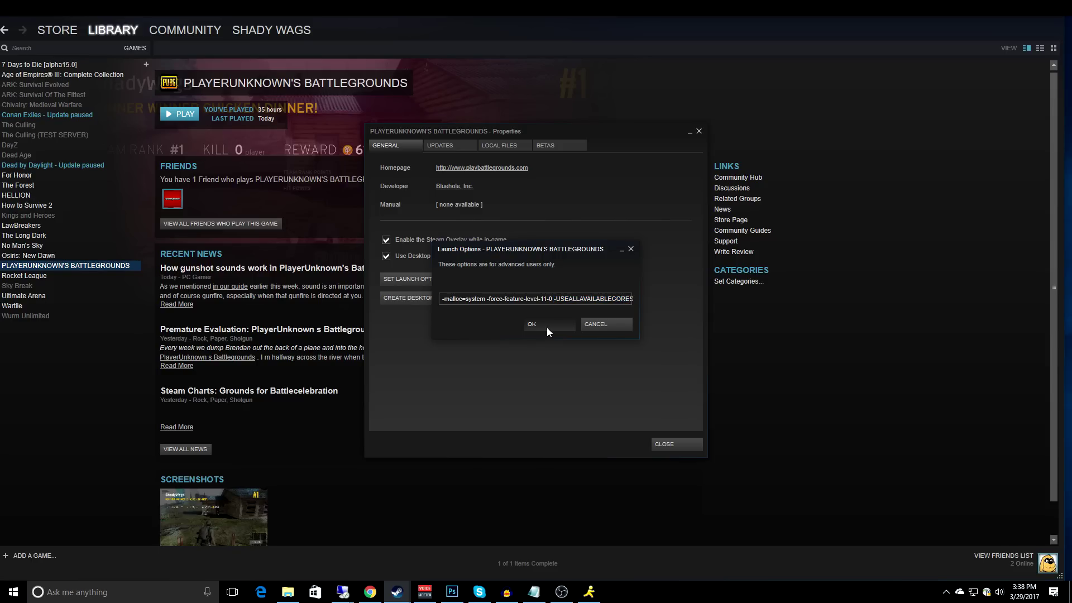
click(666, 444)
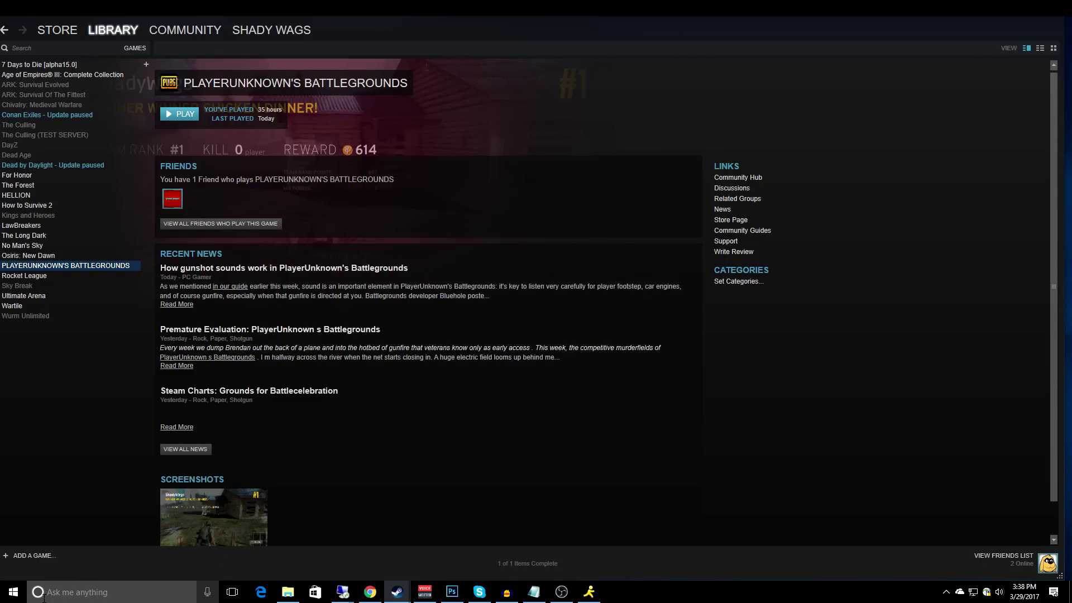
Step: Open the roaming application data folder by running %APPDATA%
right_click(14, 592)
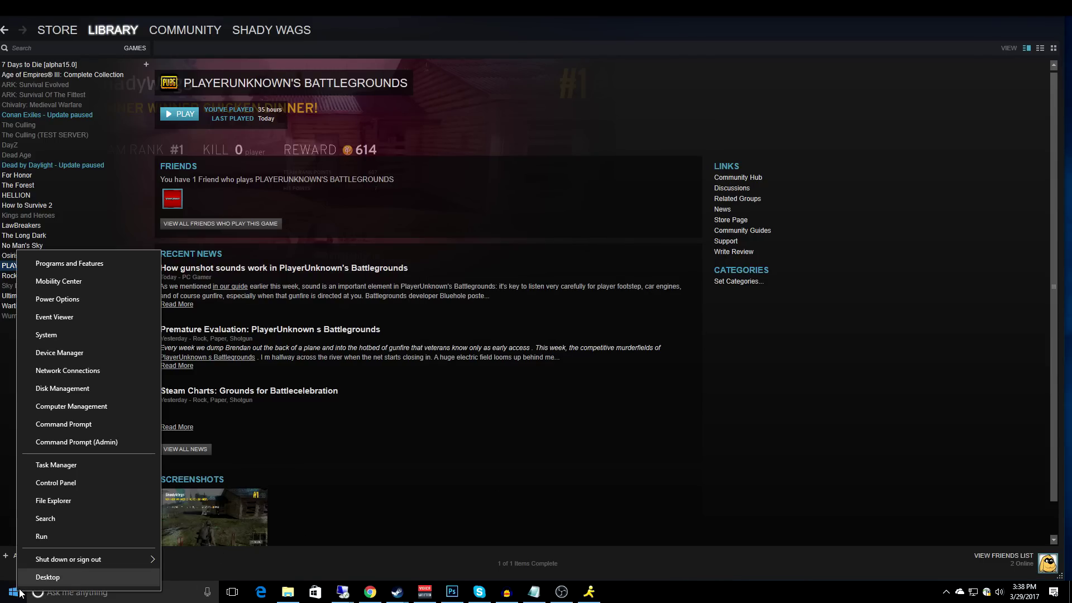
click(51, 541)
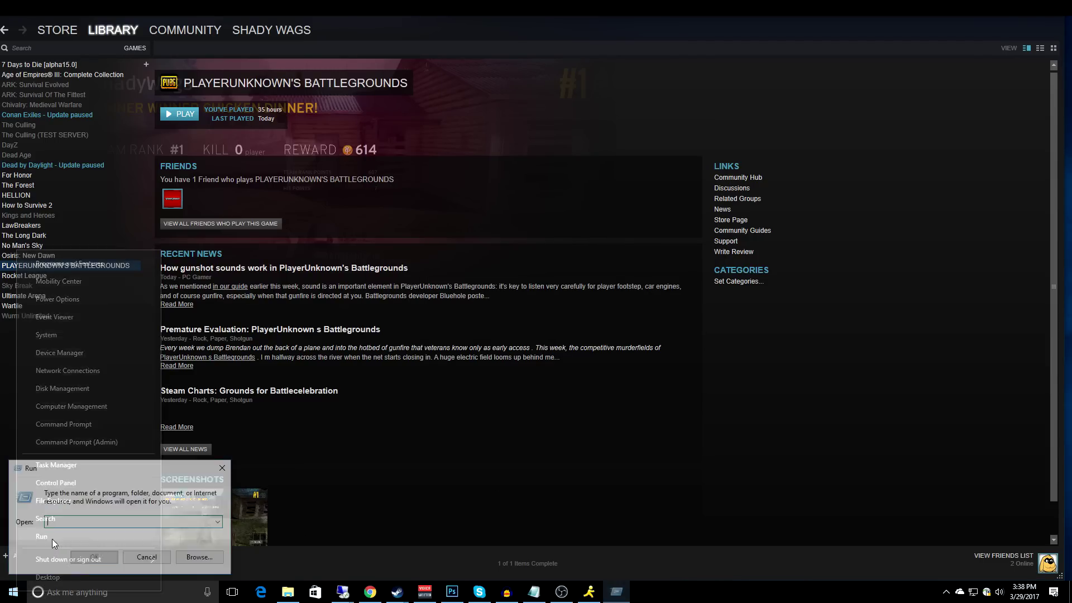
text(%APP)
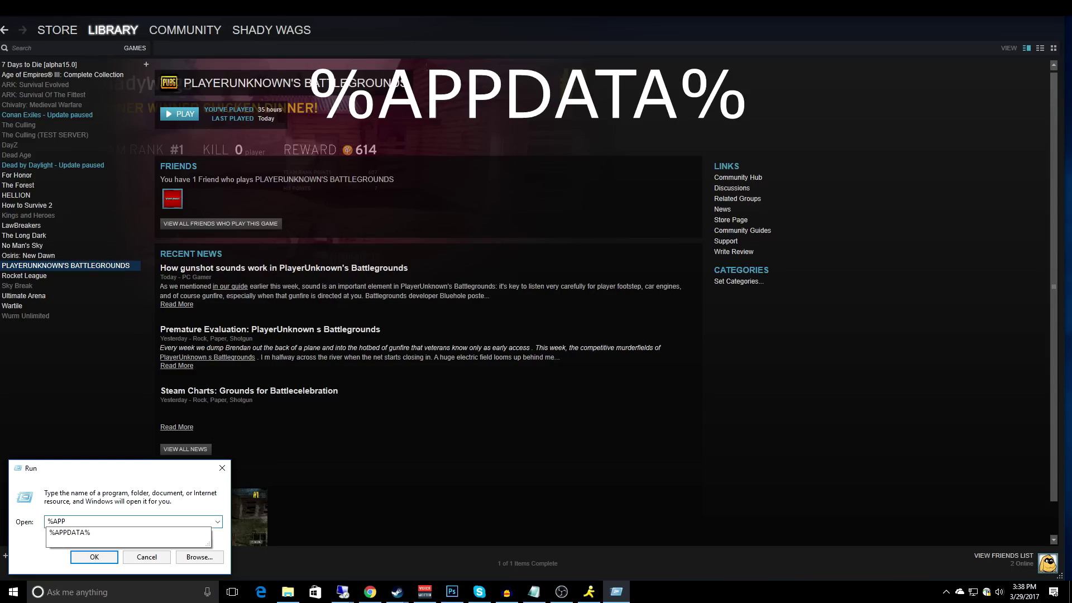
text(DATA%)
key(Return)
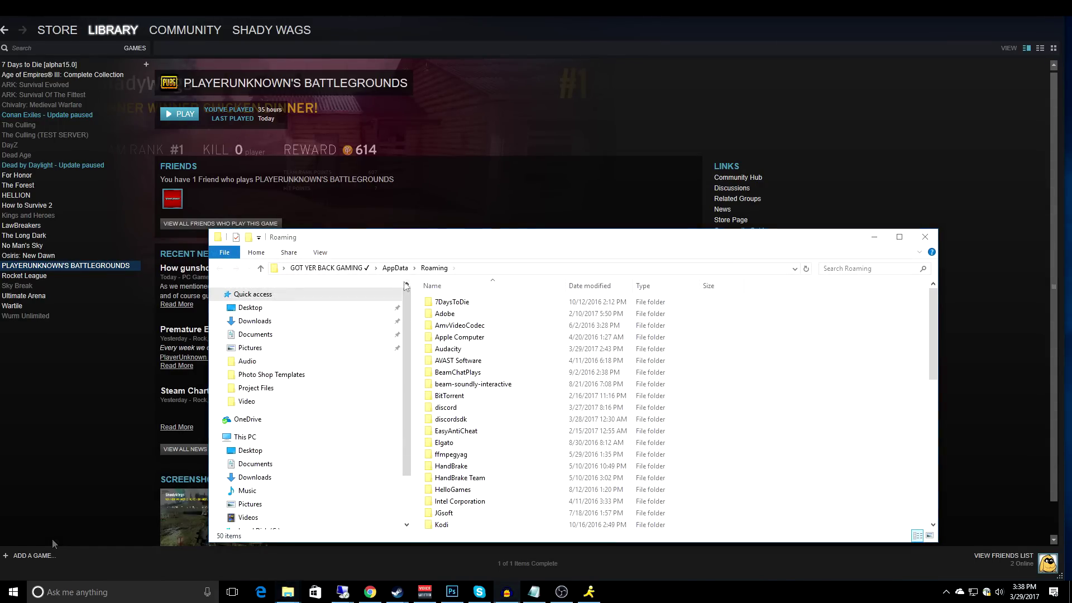
Step: Go up to AppData and open the folder Local > TslGame > Saved > Config > WindowsNoEditor
click(393, 270)
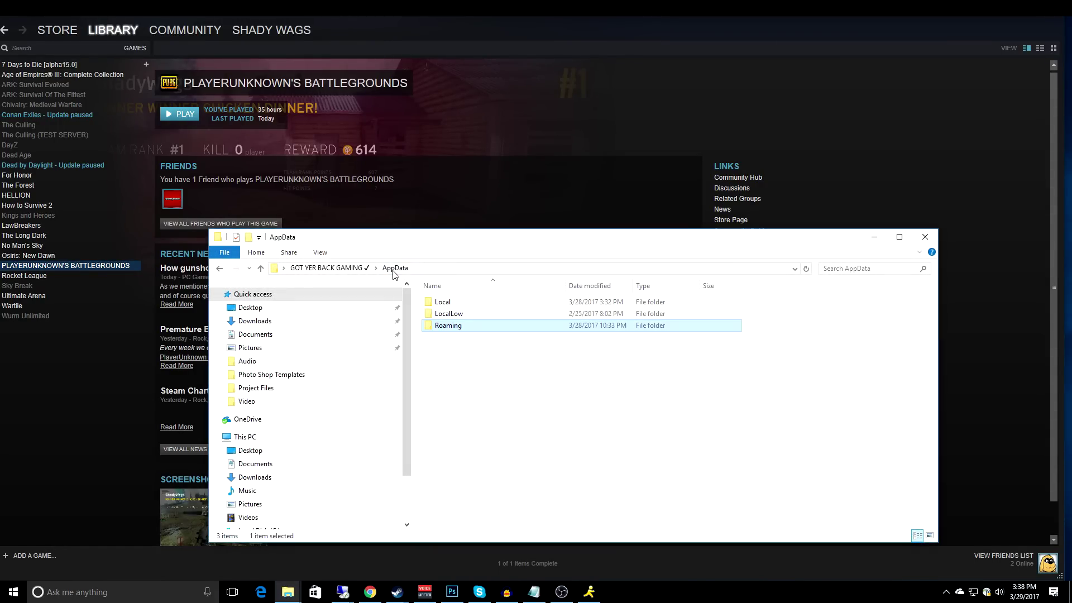
double_click(442, 303)
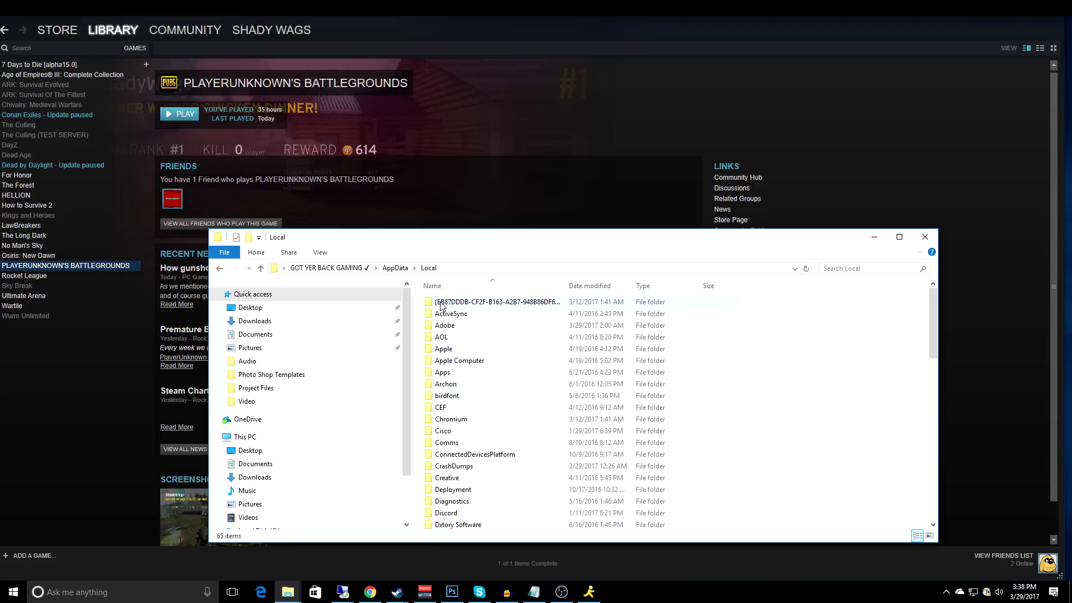
scroll(472, 373, down, 6)
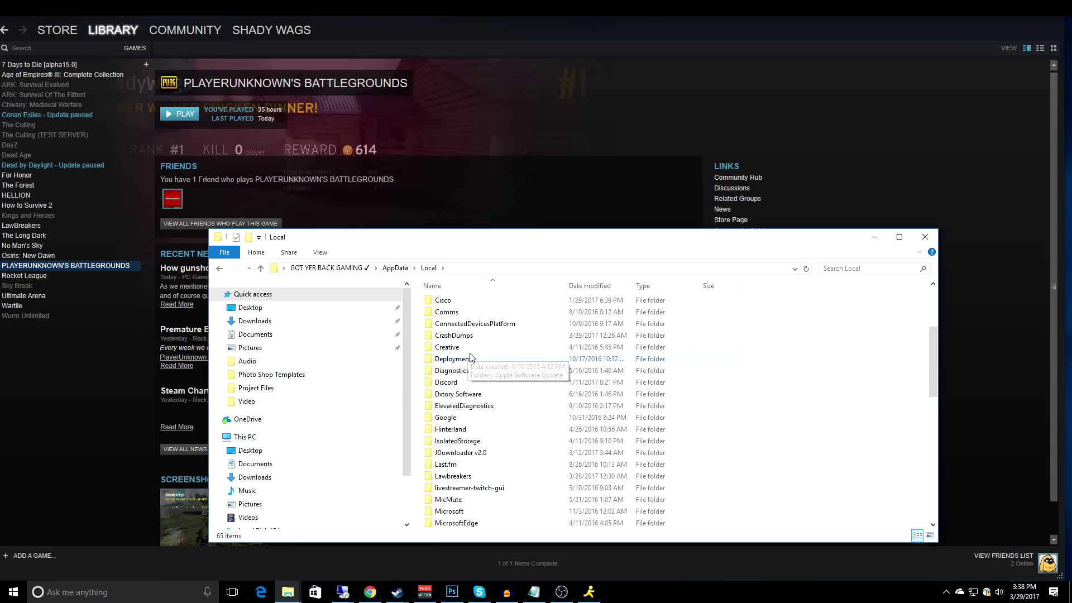
scroll(473, 386, down, 6)
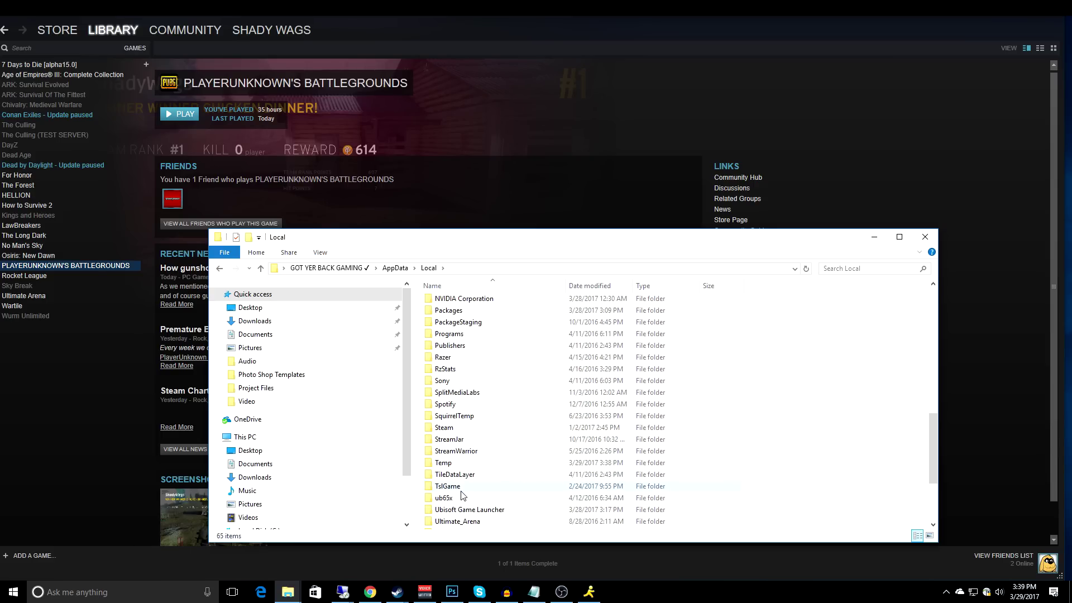
double_click(461, 490)
click(442, 306)
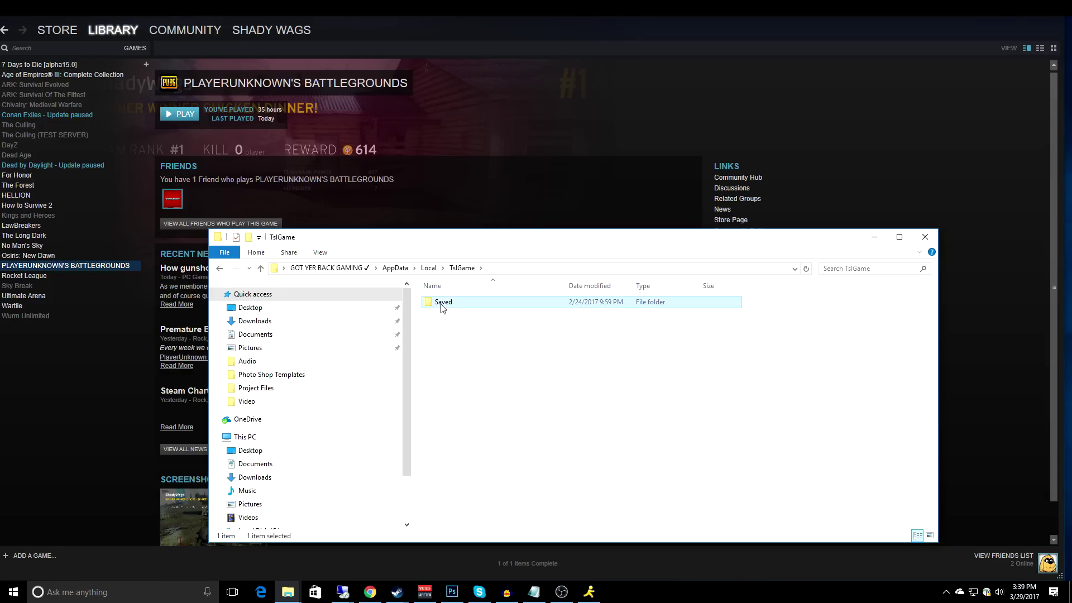
double_click(442, 306)
double_click(444, 307)
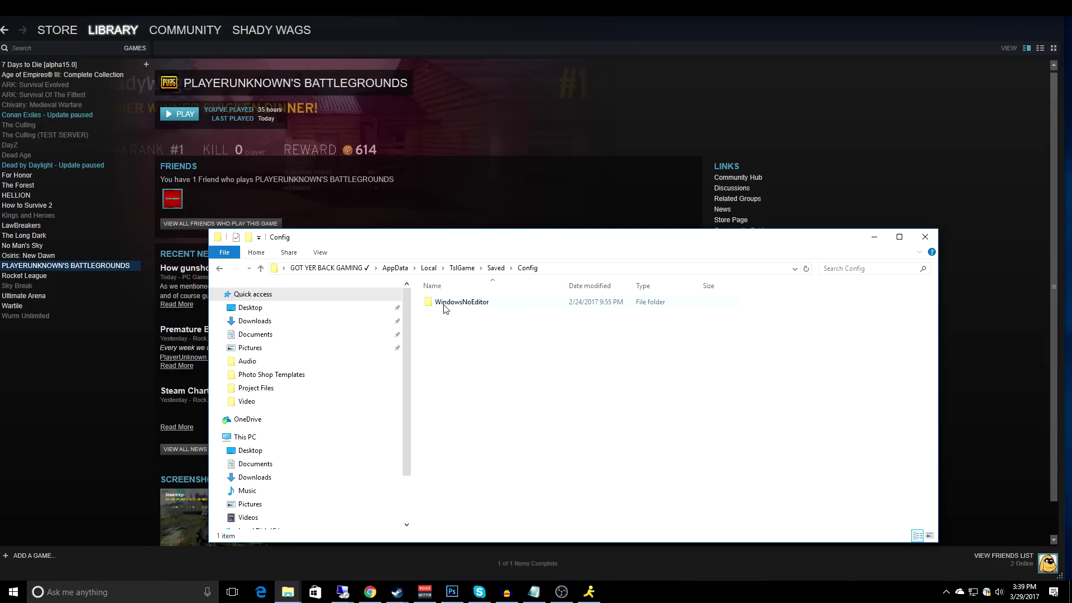
double_click(444, 307)
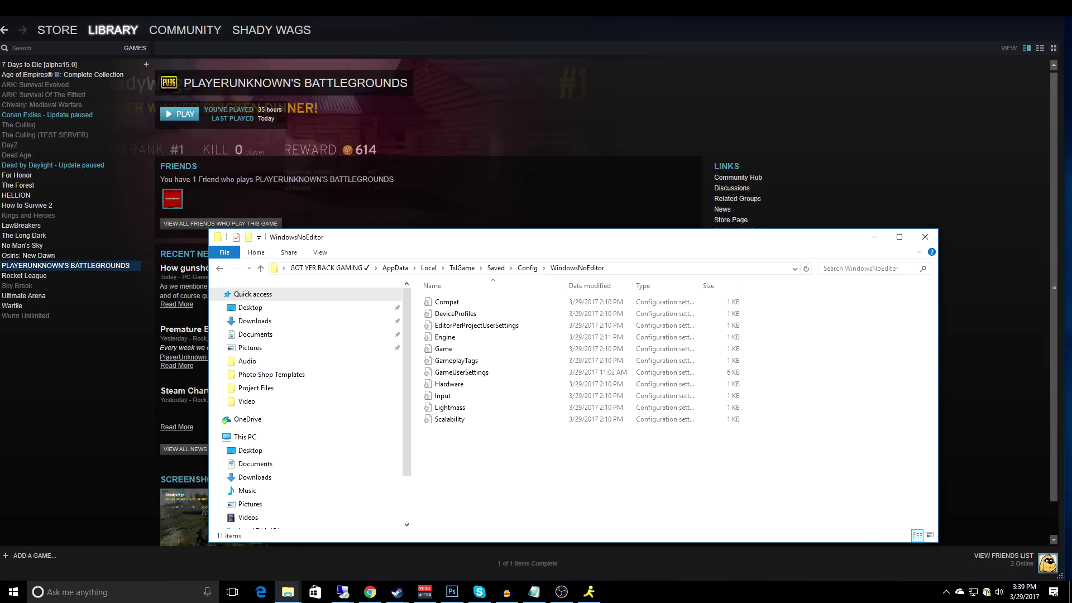
Step: Open the GameUserSettings file and review its ScalabilityGroups section, including the view distance and anti-aliasing lines
double_click(462, 371)
drag(207, 134, 121, 130)
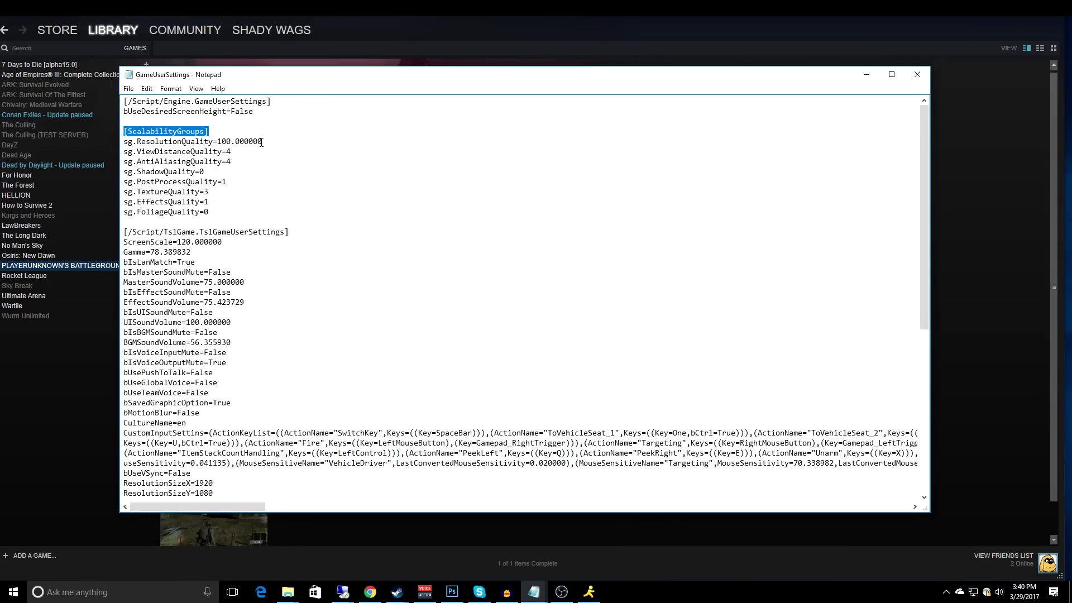
drag(231, 162, 123, 152)
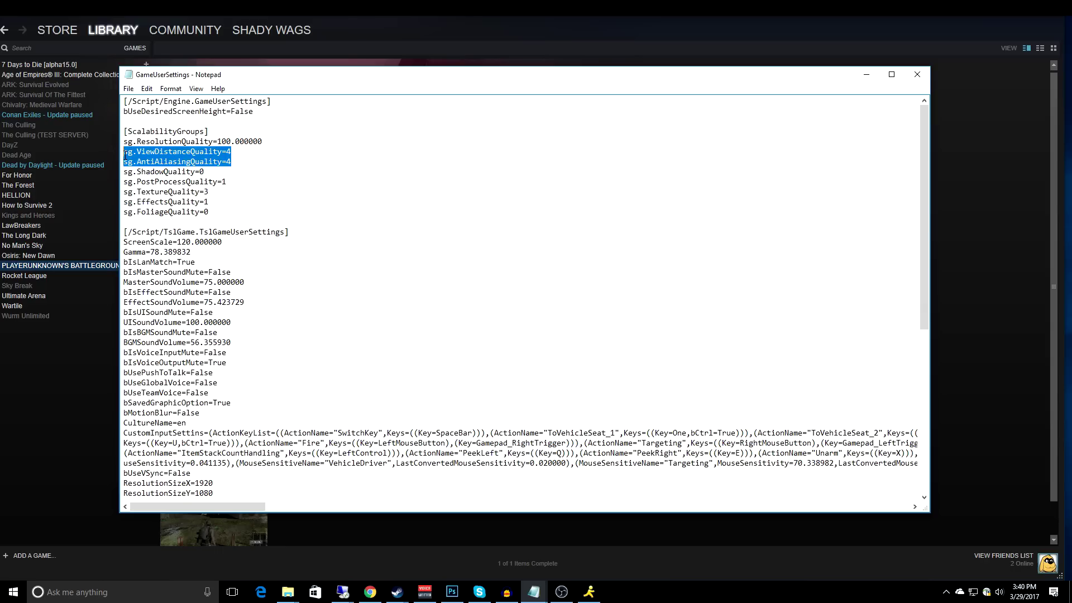
Step: Set sg.ViewDistanceQuality to 4, sg.AntiAliasingQuality to 4 and sg.ShadowQuality to 1 in the ScalabilityGroups section
click(238, 157)
key(BackSpace)
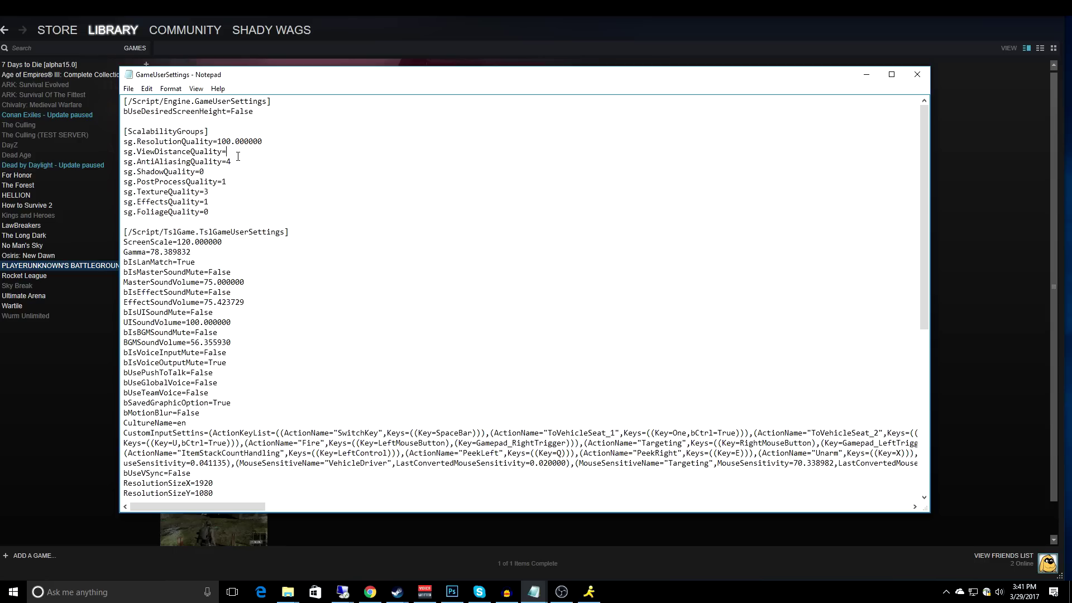
text(2)
key(Down)
key(BackSpace)
text(2)
key(BackSpace)
text(4)
key(Down)
key(BackSpace)
text(4)
key(BackSpace)
text(1)
key(Down)
key(Down)
Step: Check the bUseVSync setting further down in the GameUserSettings file
key(alt+Tab)
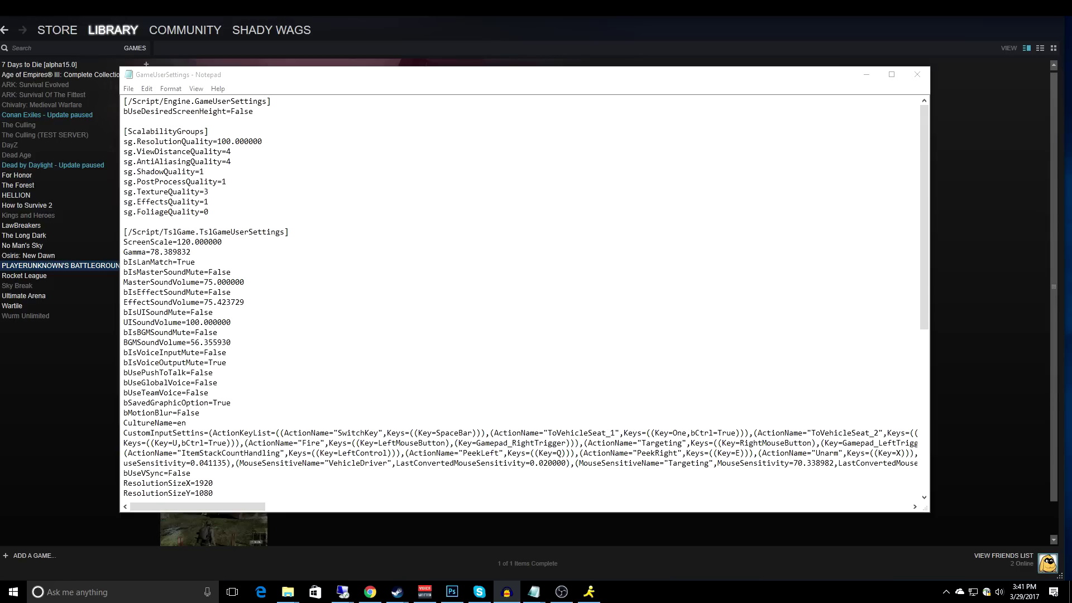
scroll(300, 275, down, 6)
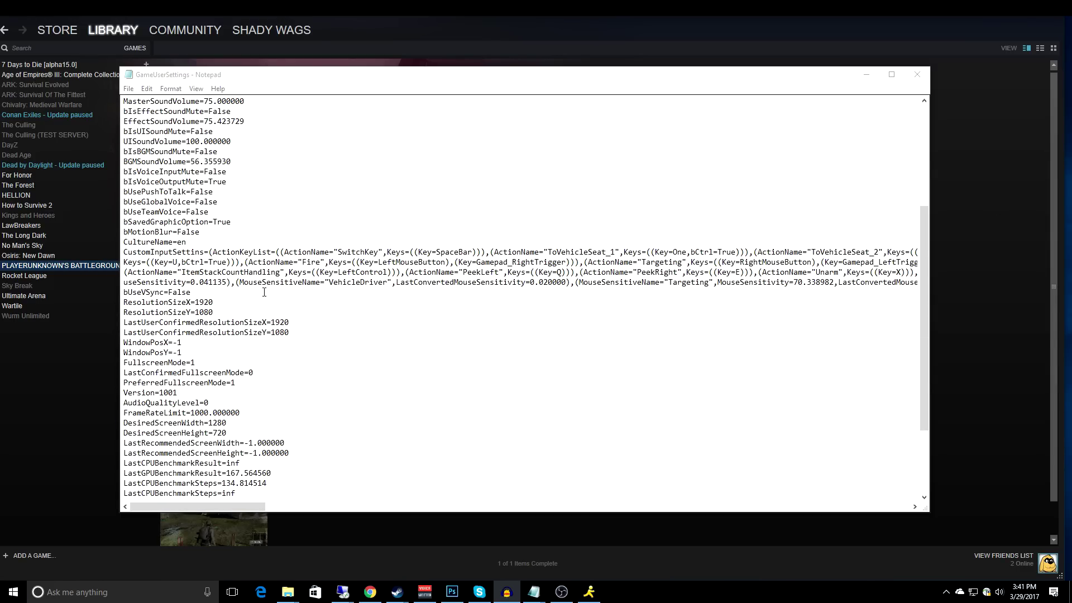
drag(197, 293, 125, 293)
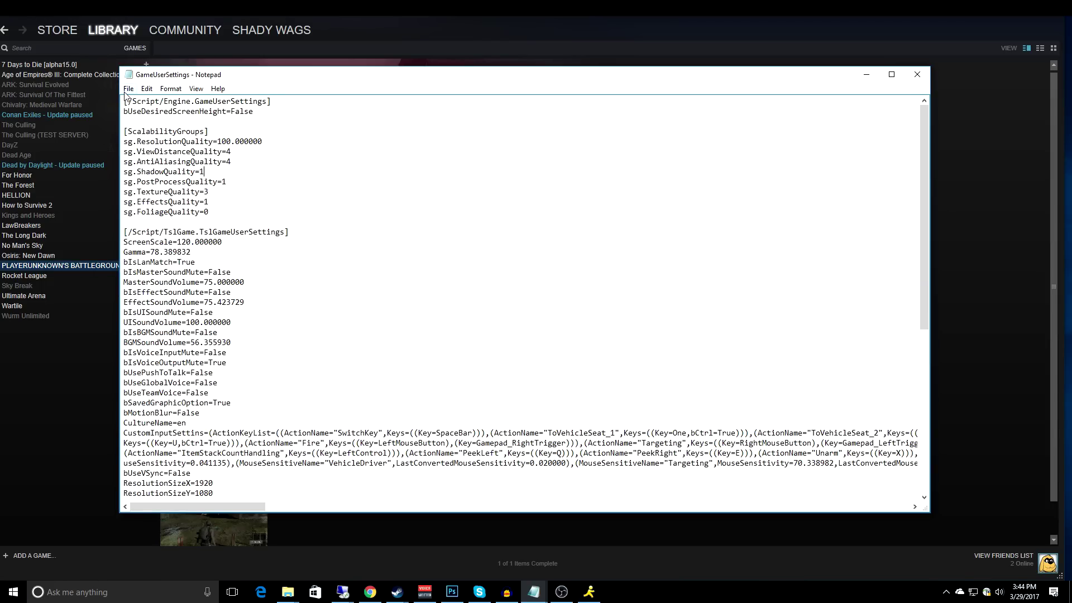
Step: Save the GameUserSettings file and close it
click(127, 89)
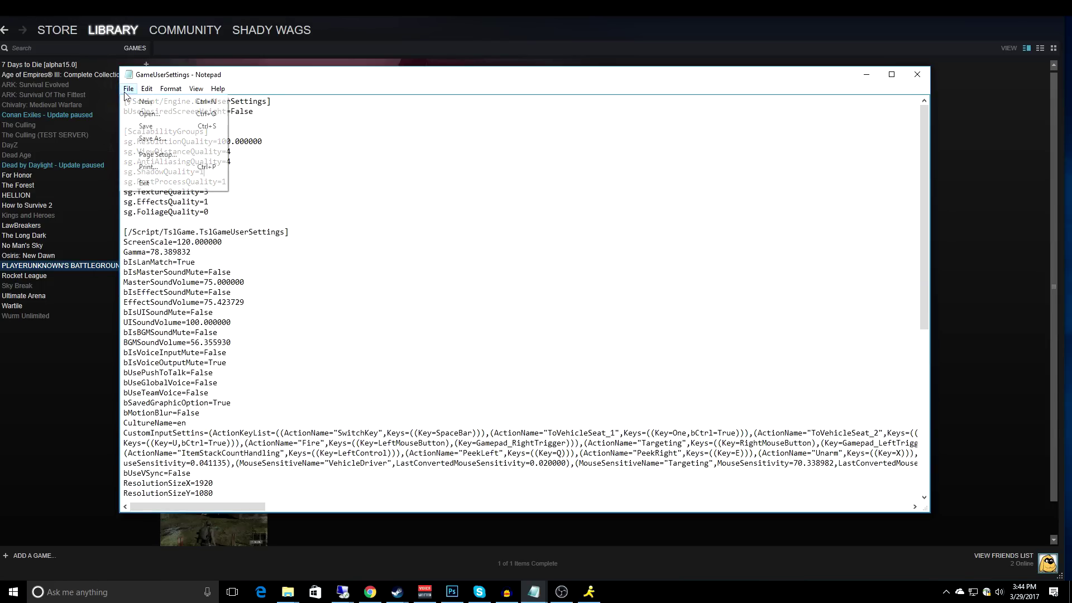
click(148, 129)
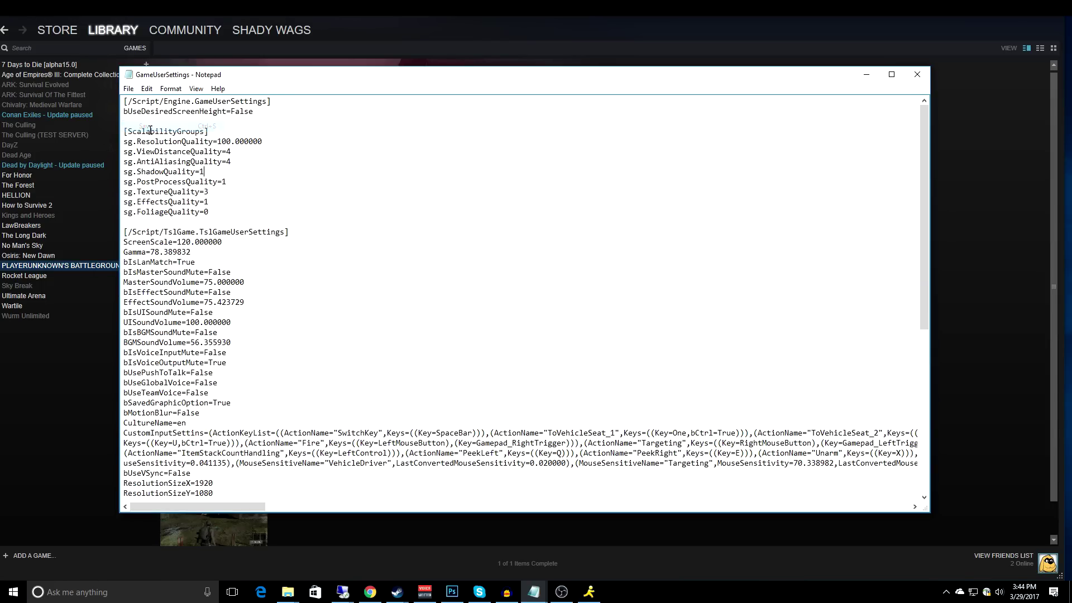
click(916, 75)
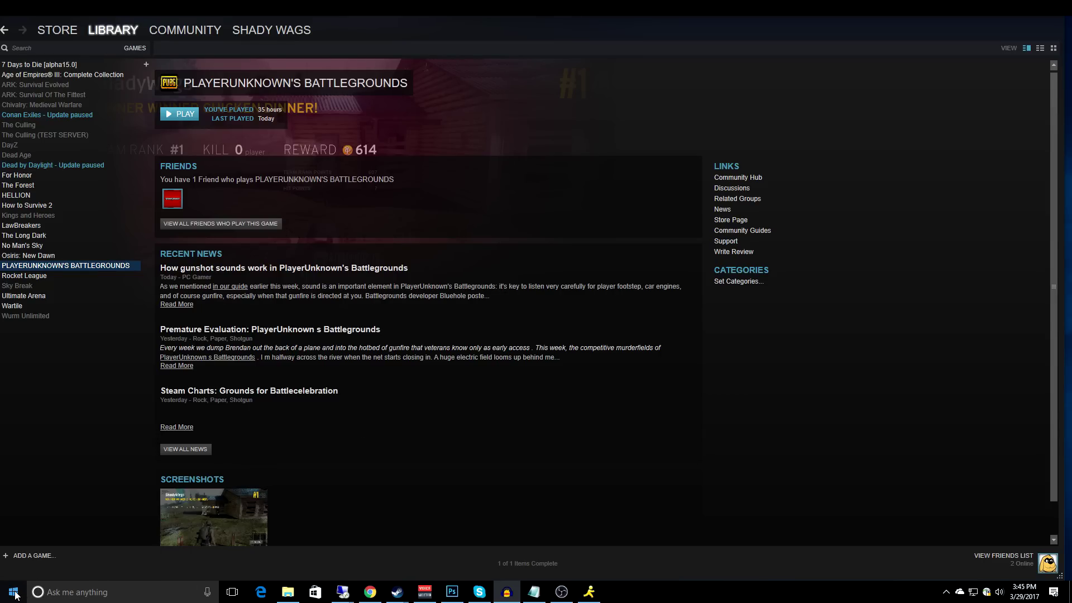
Step: Open the Windows temporary files folder by running %TEMP%
right_click(15, 593)
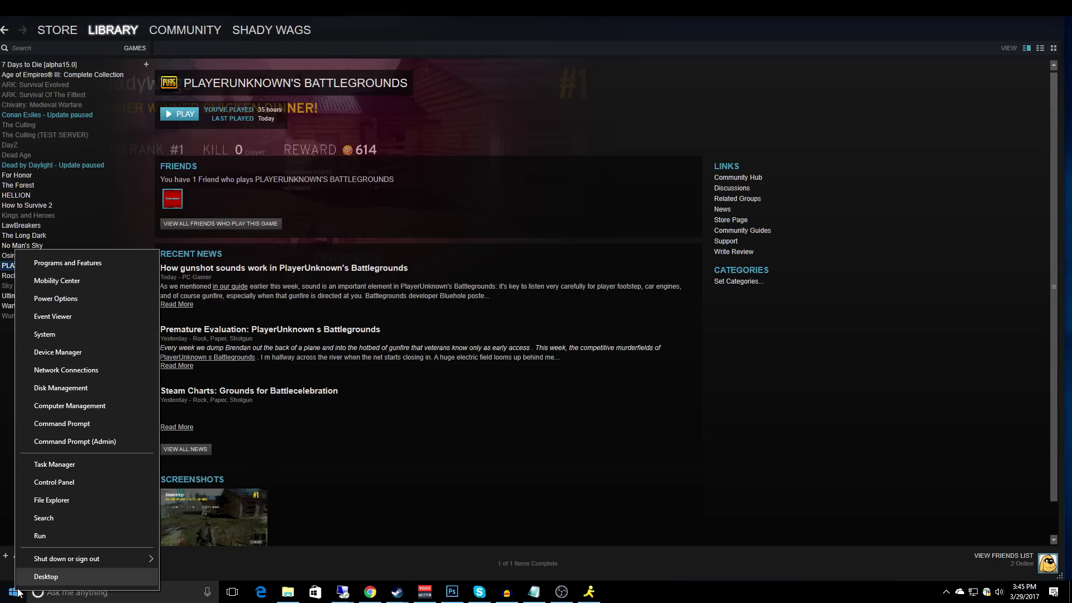
click(42, 535)
text(%)
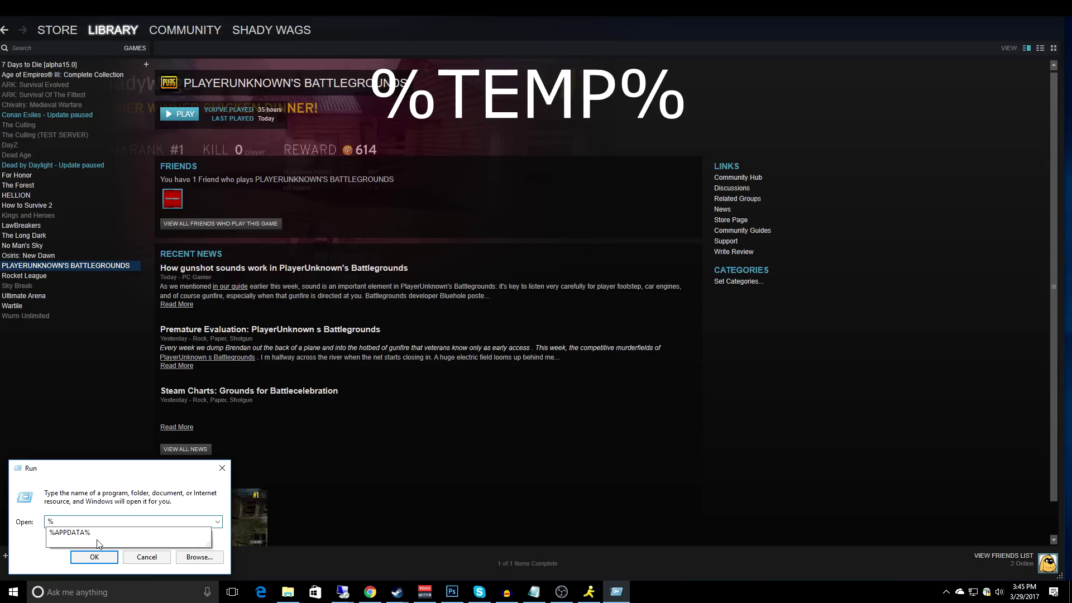
text(TEMP%)
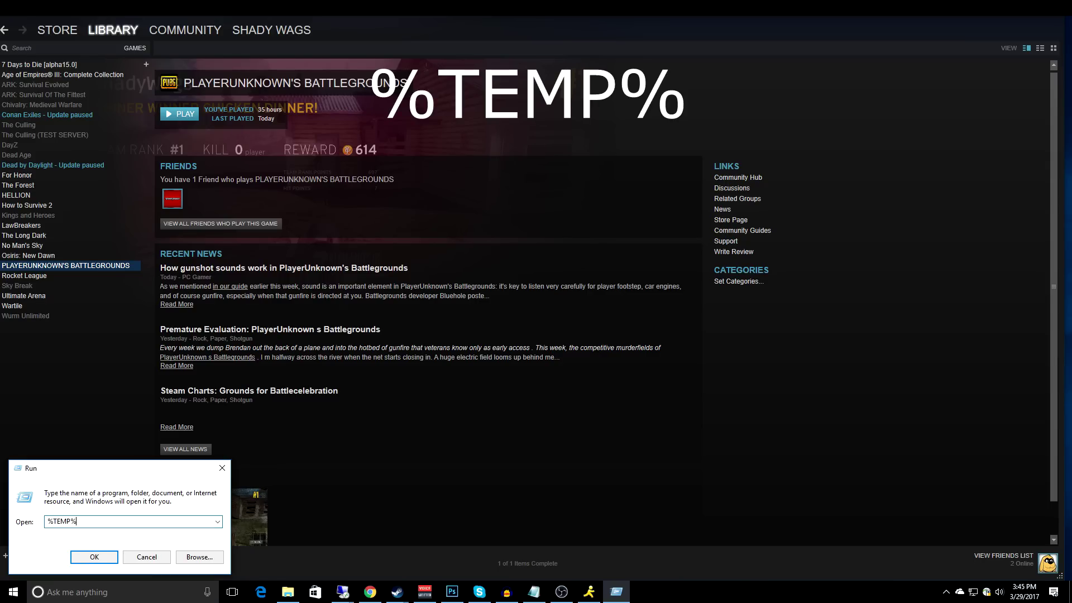
key(Return)
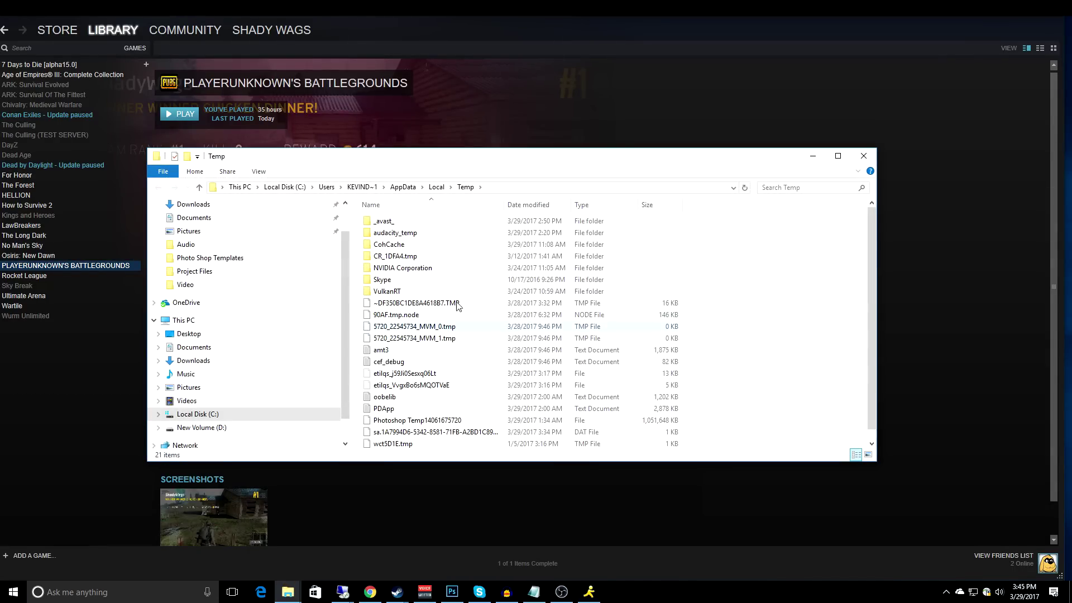
Step: Delete all files and folders in the Temp folder, skipping every item that requires administrator permission
drag(739, 219, 351, 495)
key(Delete)
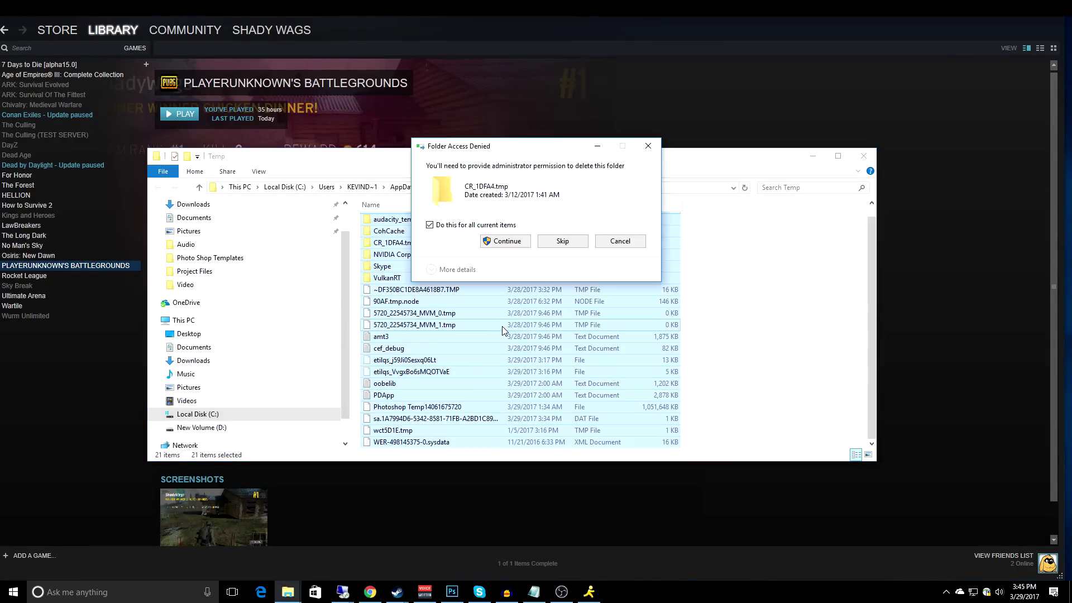
click(559, 244)
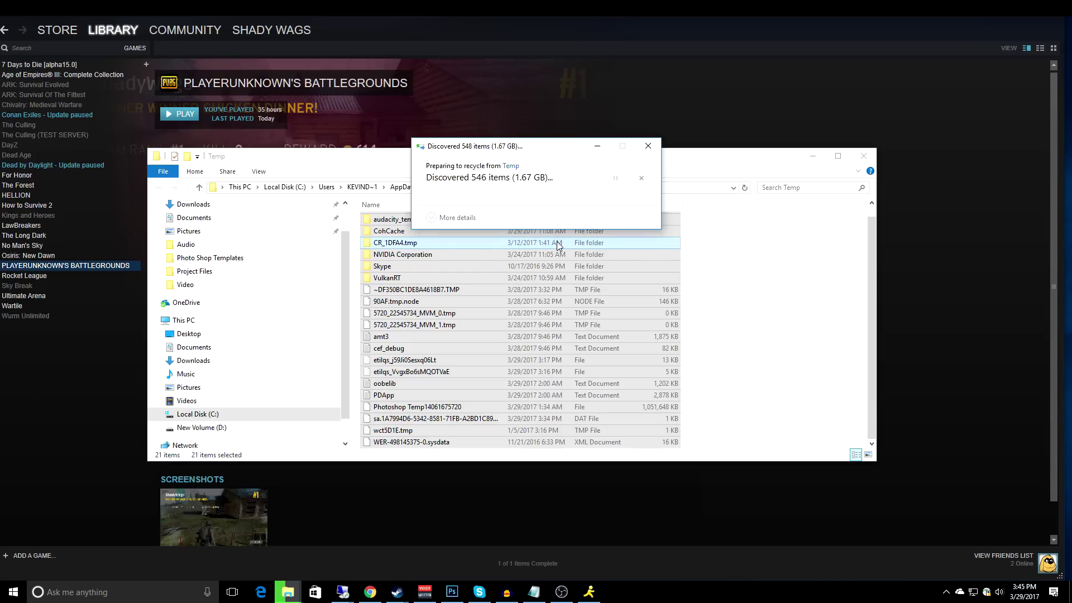
click(563, 266)
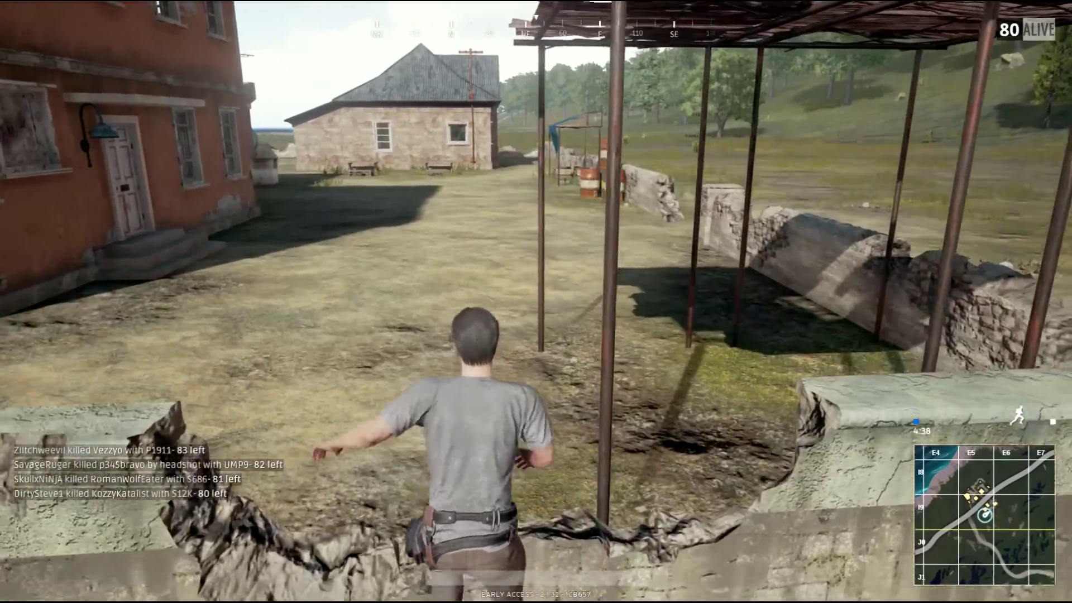
key(w)
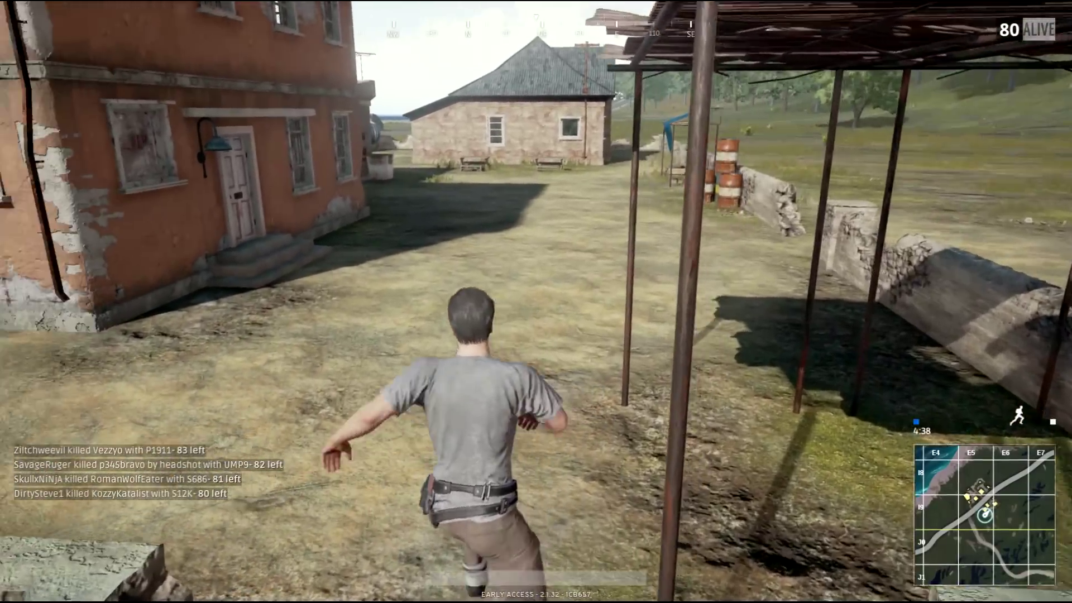
key(w)
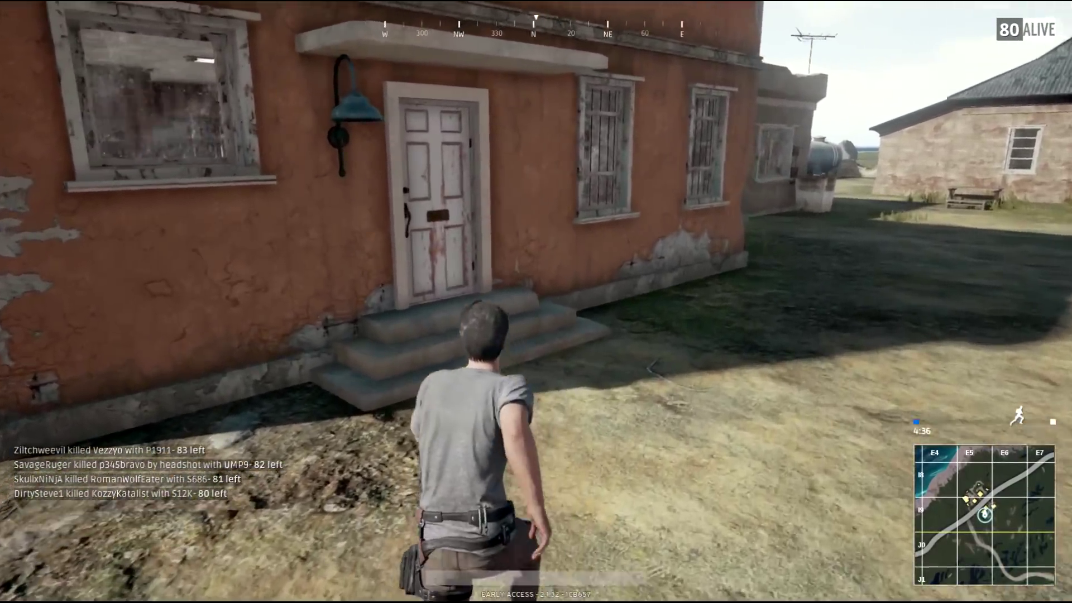
key(f)
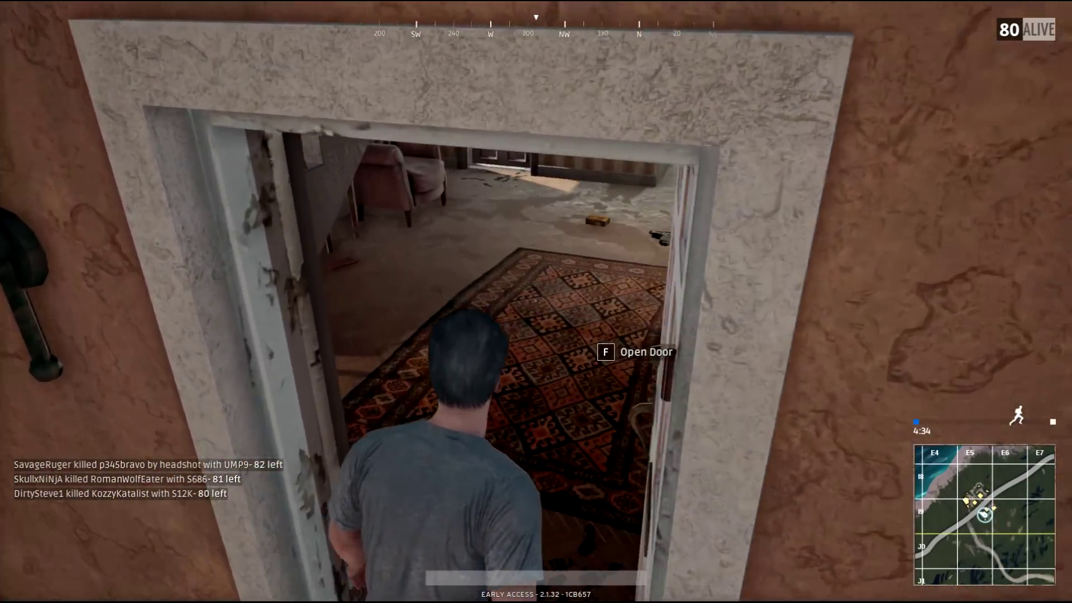
key(w)
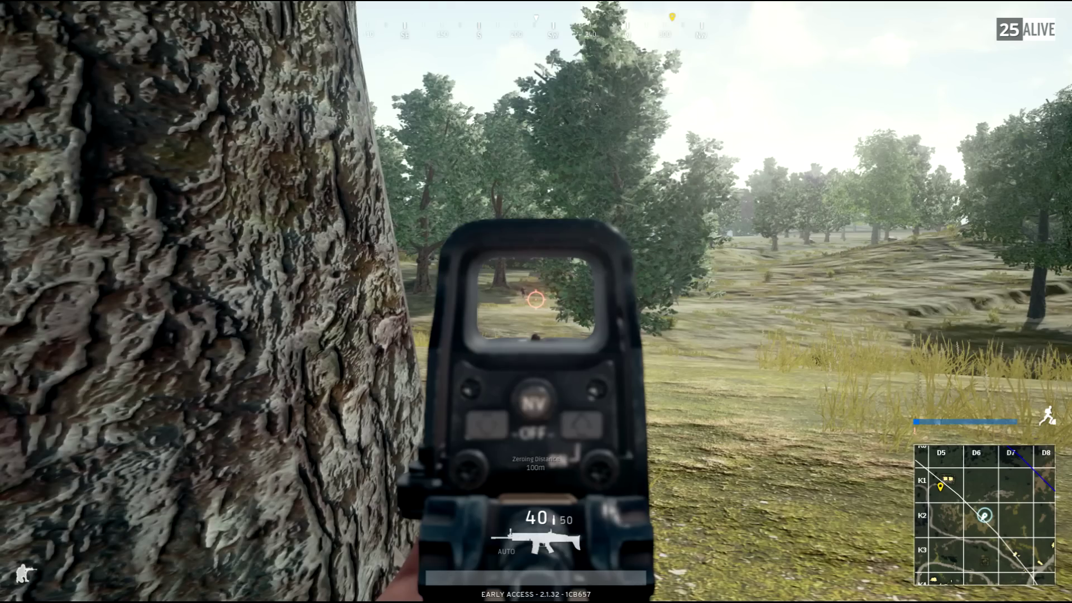
key(shift)
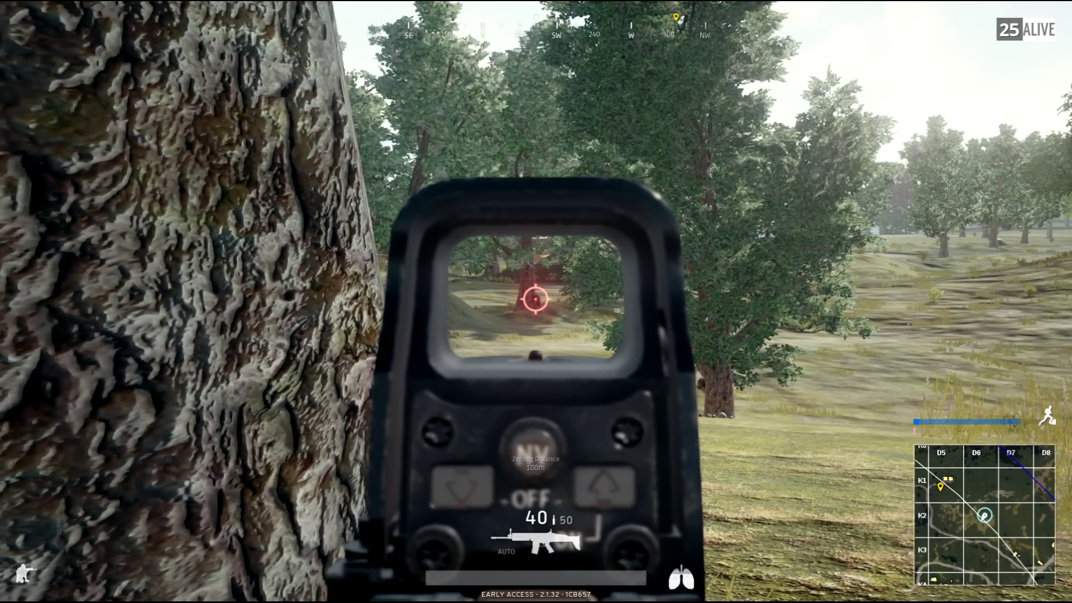
click(535, 301)
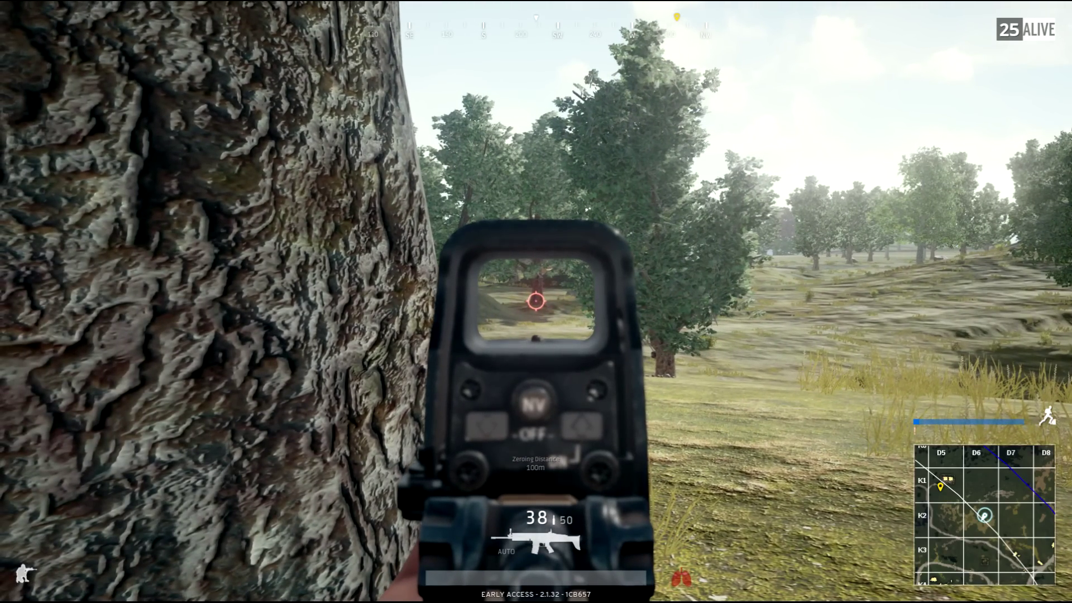
right_click(535, 301)
key(w)
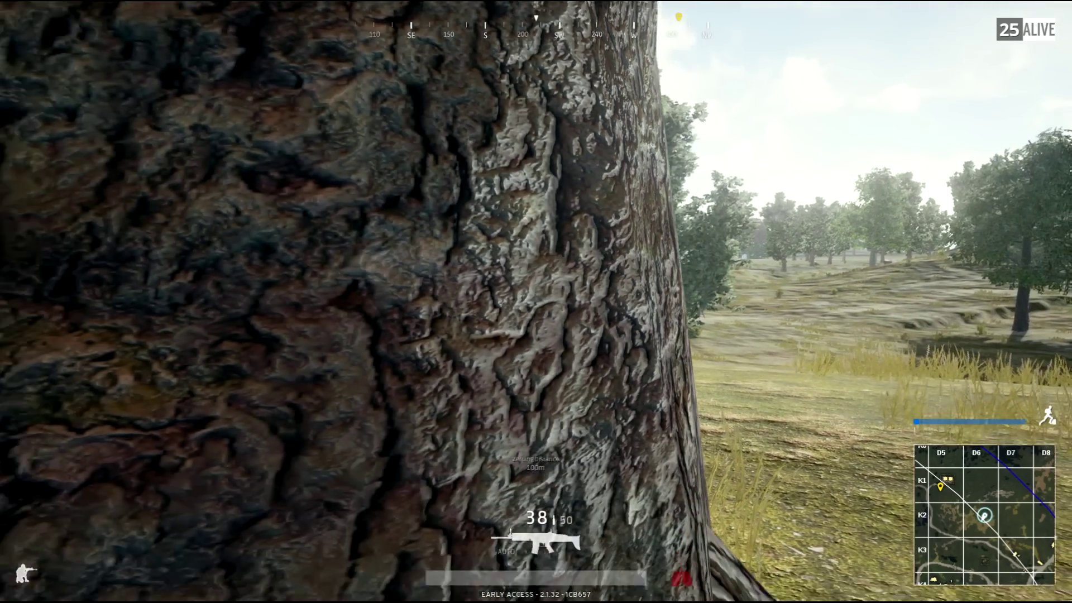